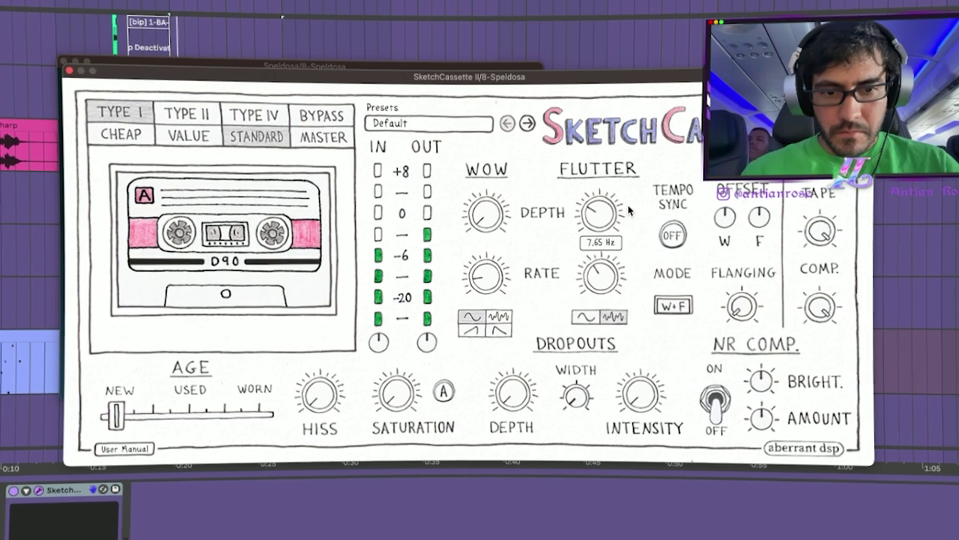
Raise the flutter depth and flutter rate in SketchCassette II and close both plug-in windows.
left_click_drag(603, 212, 621, 166)
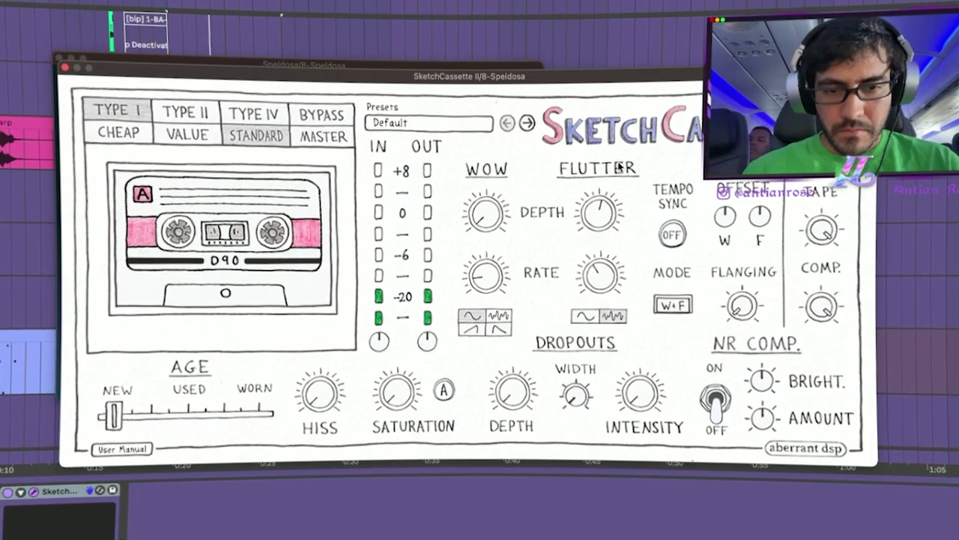
left_click_drag(603, 273, 610, 239)
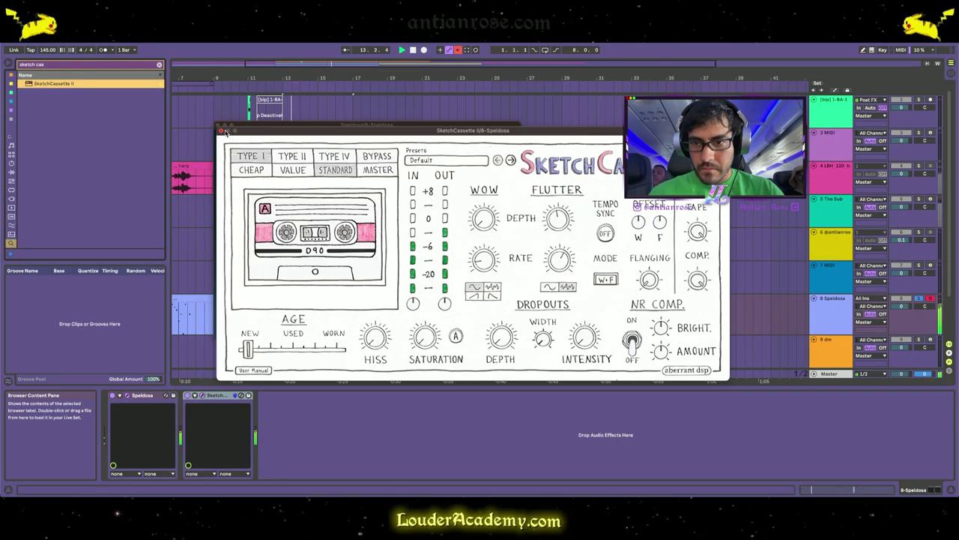
left_click(221, 131)
left_click(217, 125)
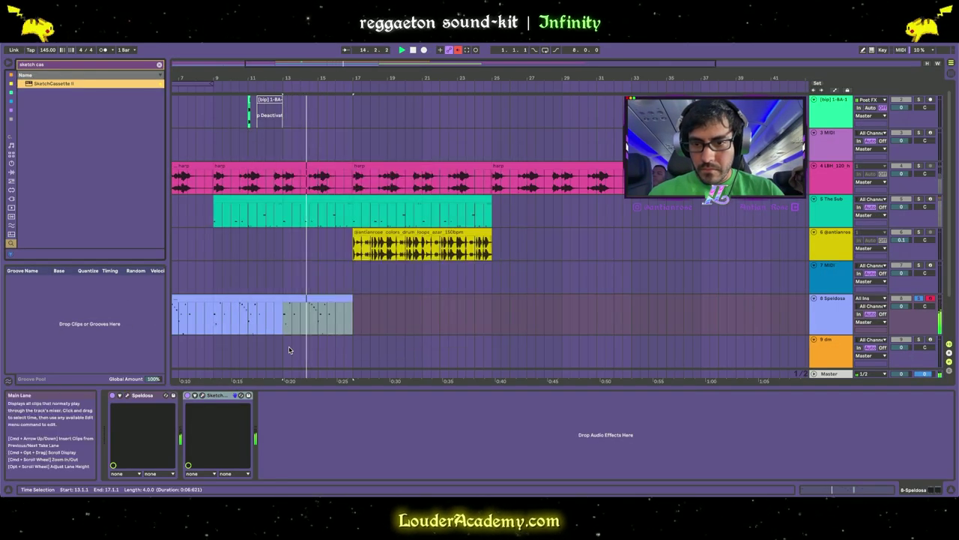
Open the selected Speldosa MIDI clip and raise its low F1 note at beat 3.2 to G1.
double_click(311, 299)
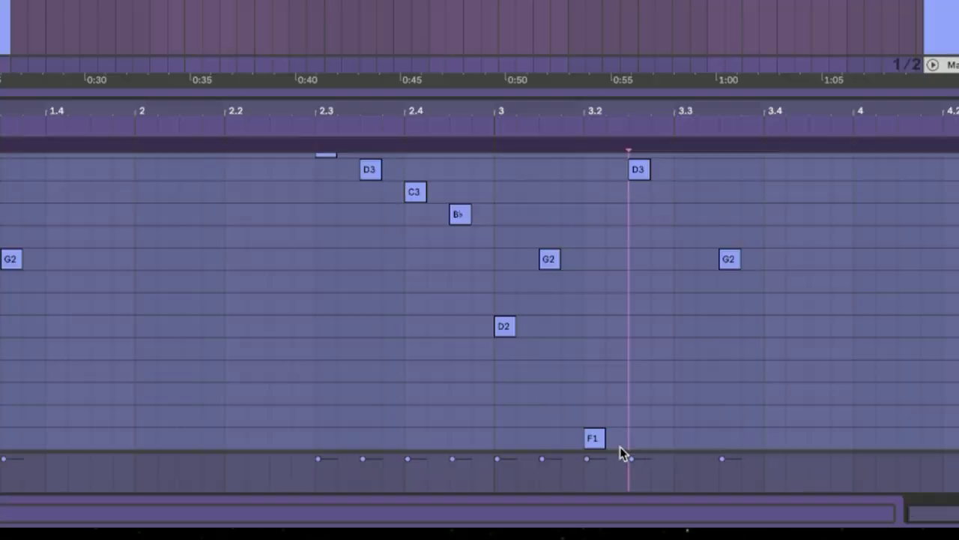
left_click(645, 452)
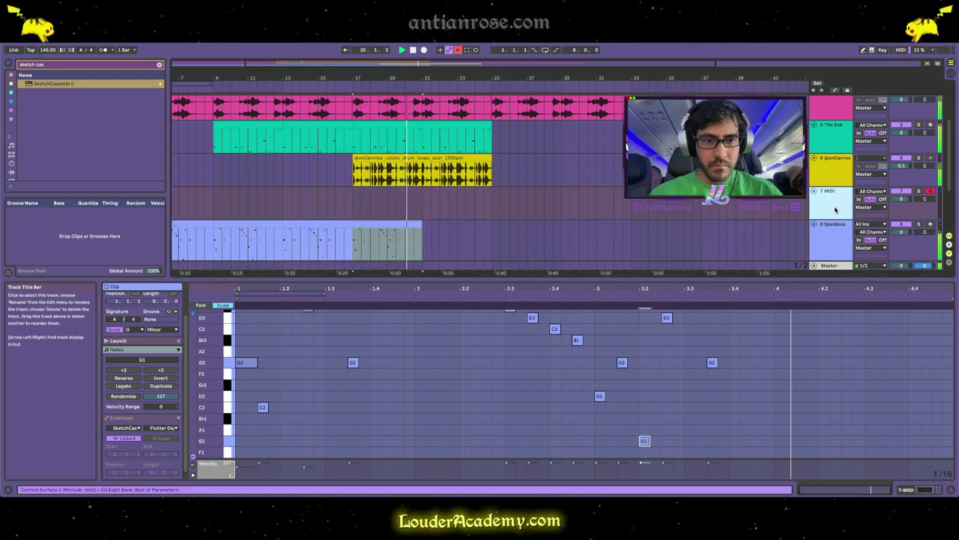
Move the second drum loop clip along its track so that it starts at bar 29.
left_click(531, 210)
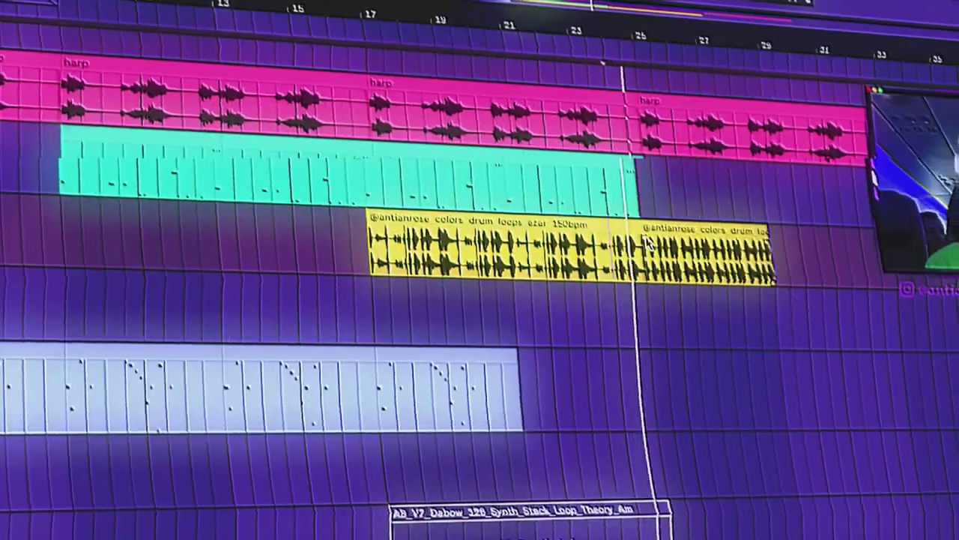
left_click(667, 224)
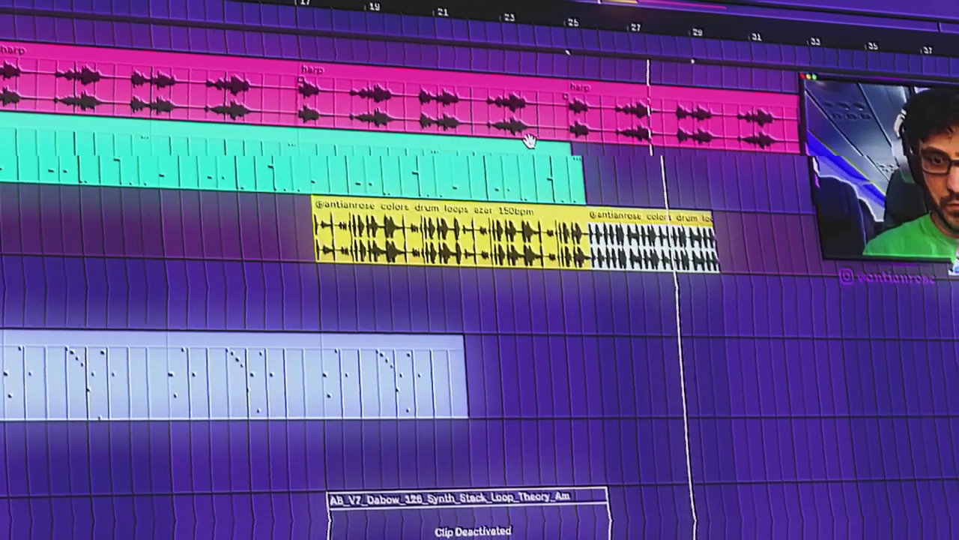
left_click(545, 151)
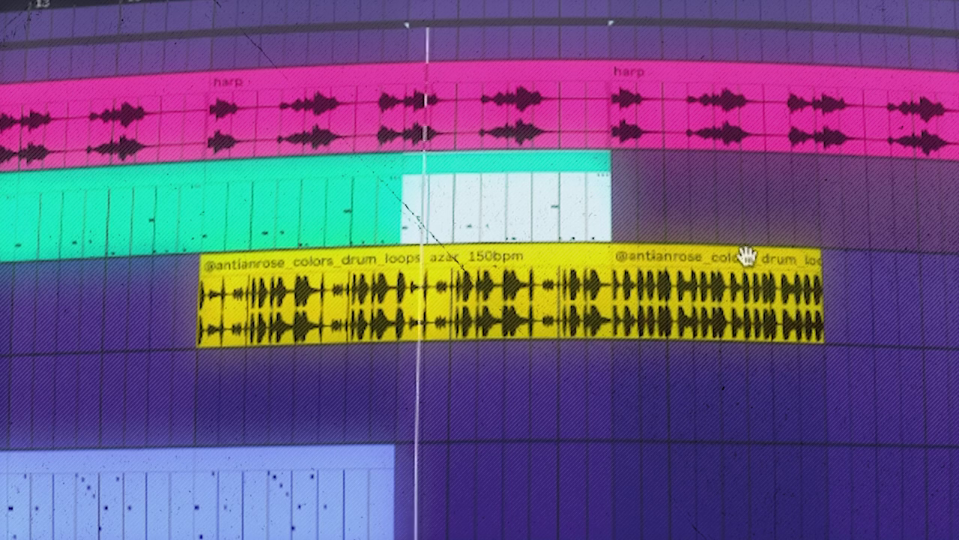
left_click_drag(677, 257, 896, 294)
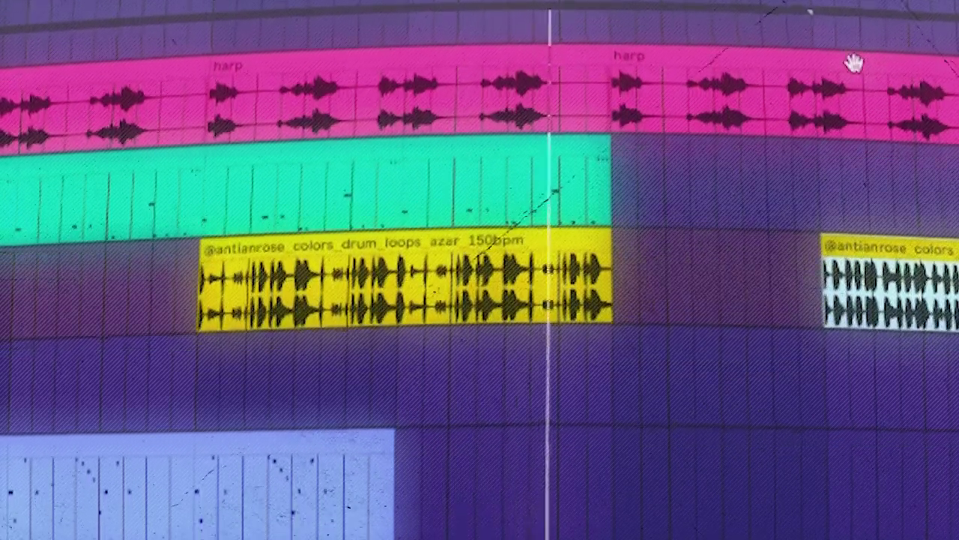
left_click(513, 239)
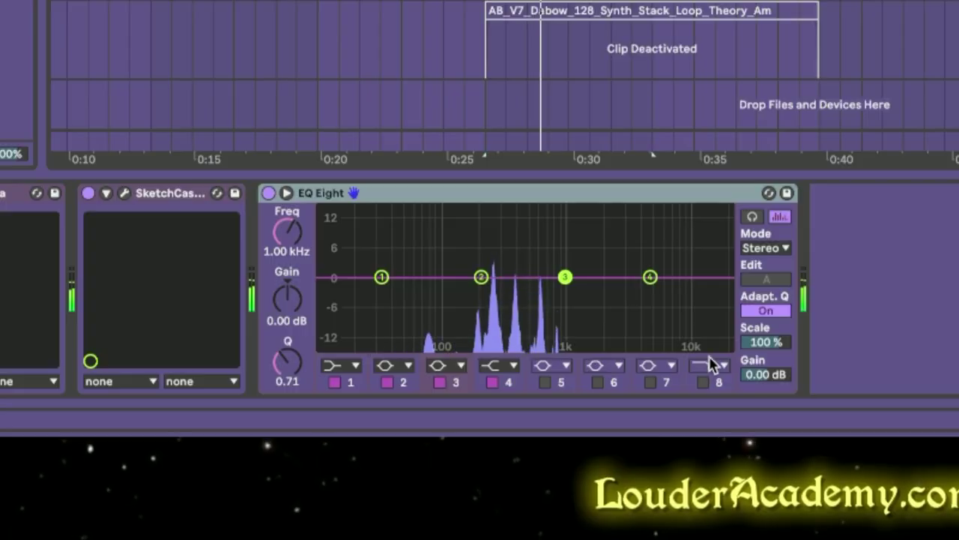
Enable band 8 of the Speldosa track's EQ Eight as a low-pass filter and lower its cutoff to about 600 Hz.
left_click(445, 474)
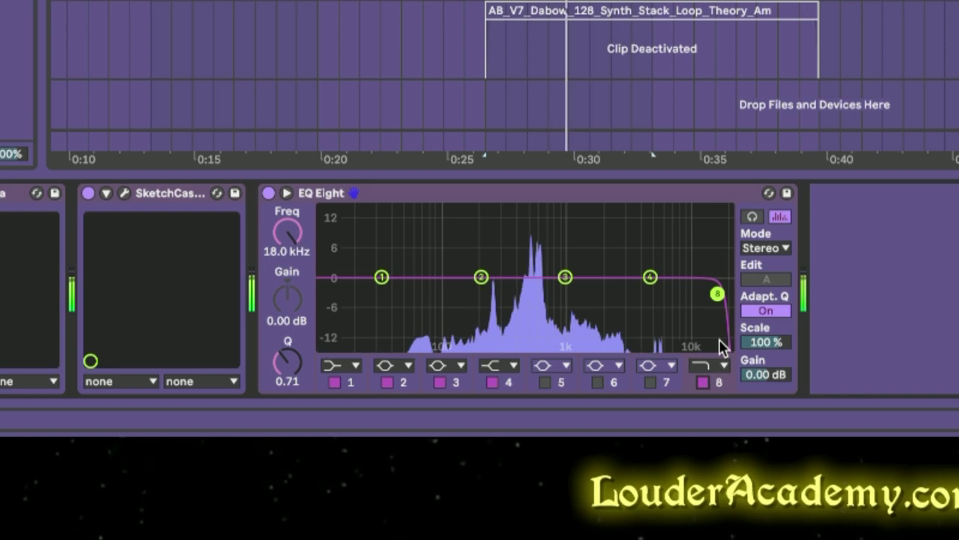
left_click_drag(717, 293, 529, 297)
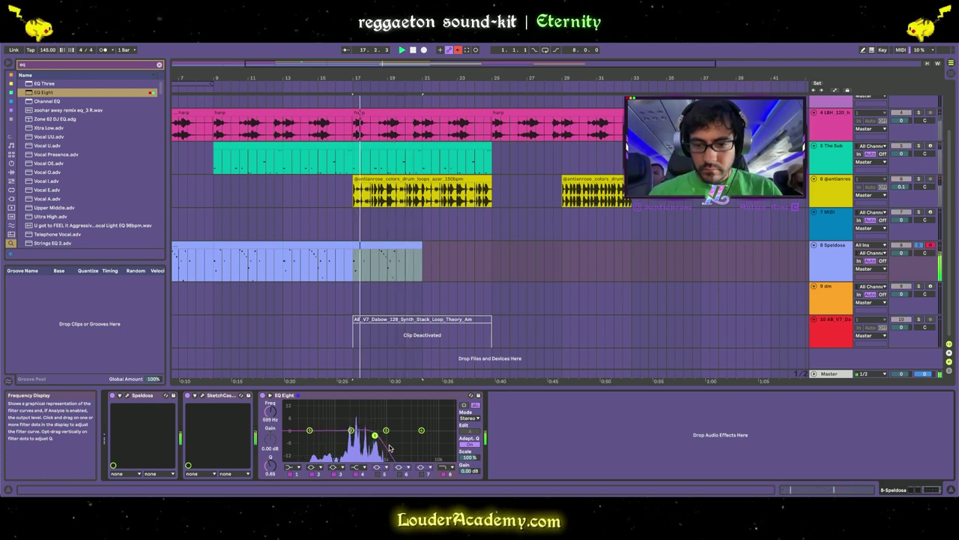
left_click(450, 468)
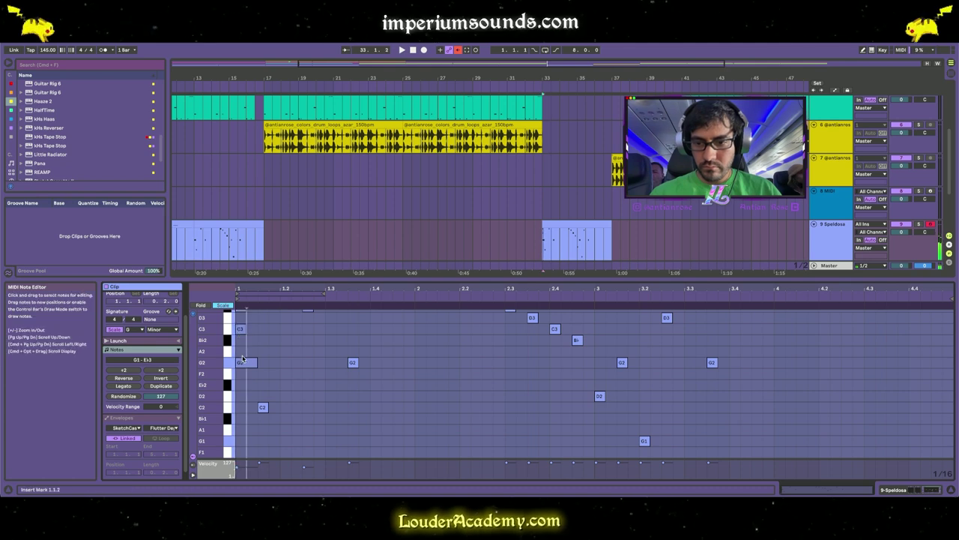
Duplicate all the notes in bar 1 of the Speldosa clip into bar 2.
scroll(296, 380, "up", 2)
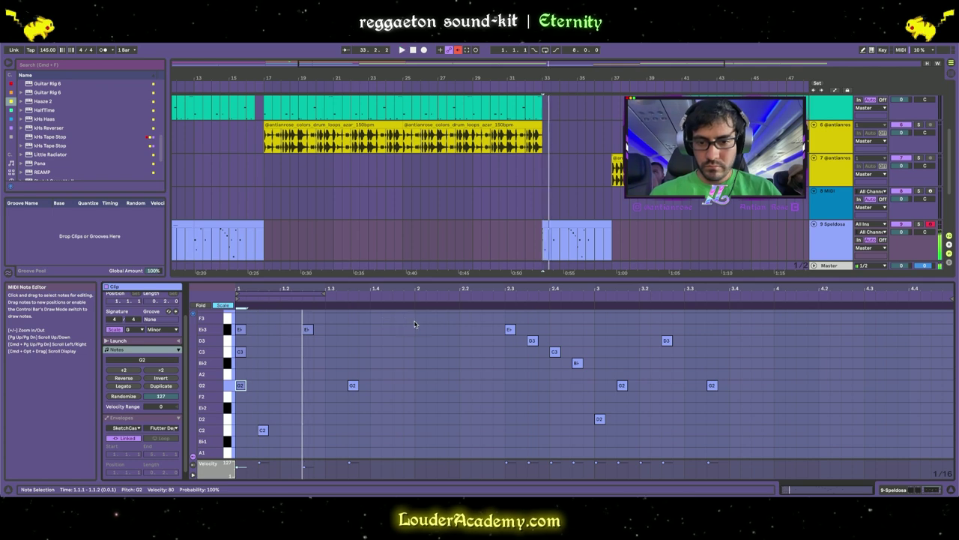
left_click_drag(362, 342, 229, 412)
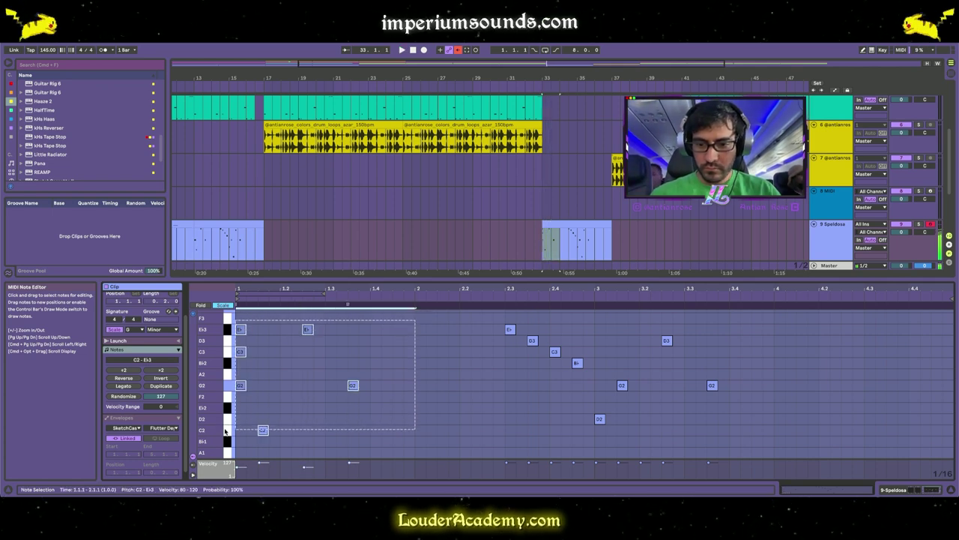
key("super+d")
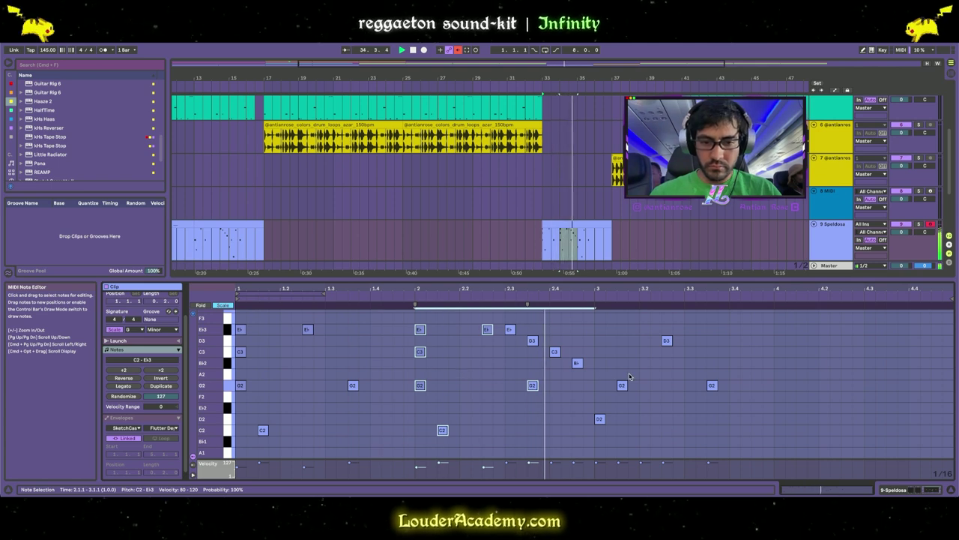
Build a chord at the start of bar 3 by adding G2 and G1 notes to the D2 note.
left_click(600, 418)
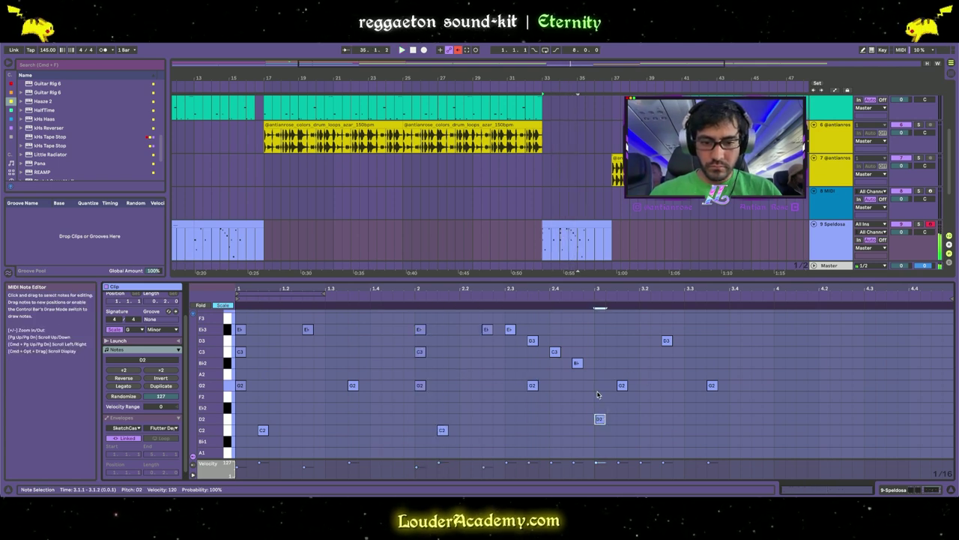
left_click(601, 427)
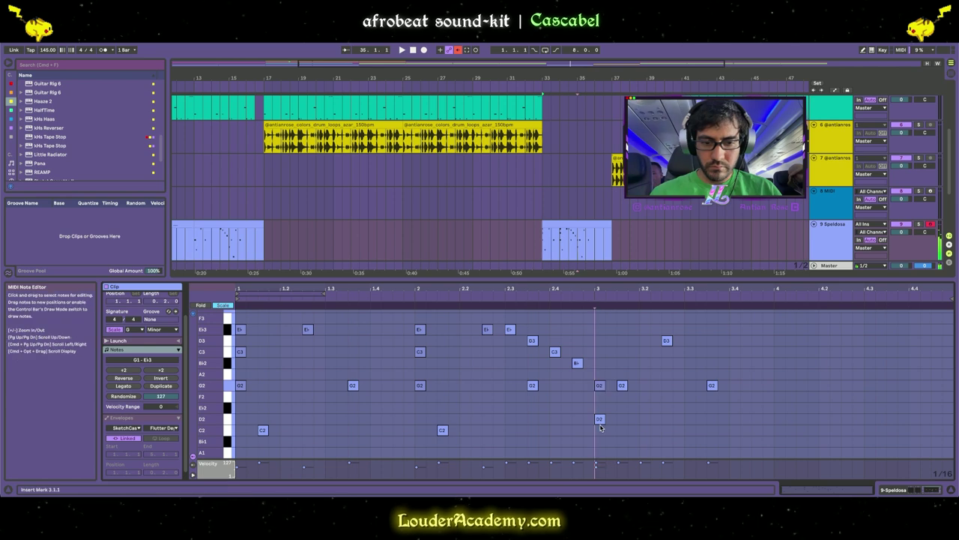
scroll(600, 418, "down", 2)
double_click(599, 428)
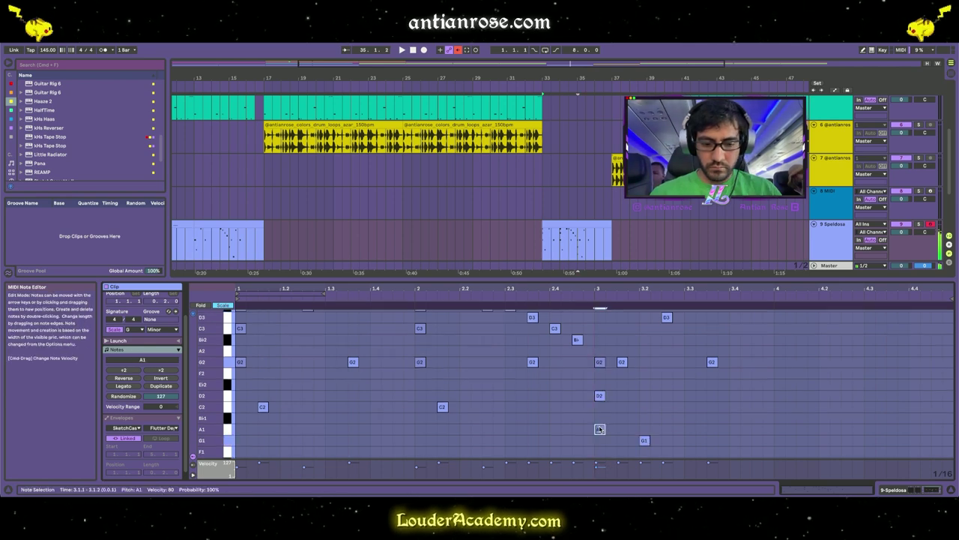
scroll(600, 429, "down", 1)
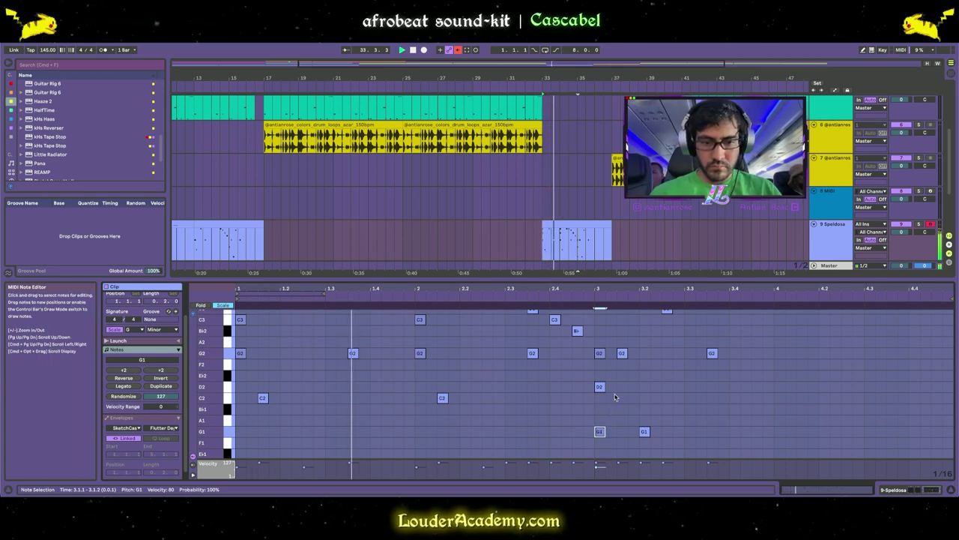
scroll(626, 399, "up", 1)
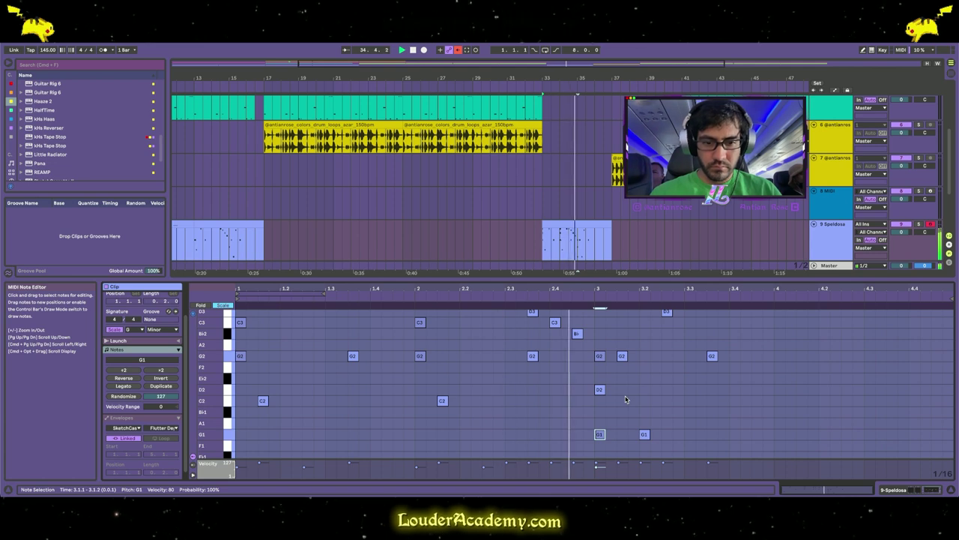
Copy the bar 3 chord to the start of bar 4 and repeat all of bar 3's notes in bar 4.
left_click(602, 357)
left_click_drag(602, 435, 779, 435)
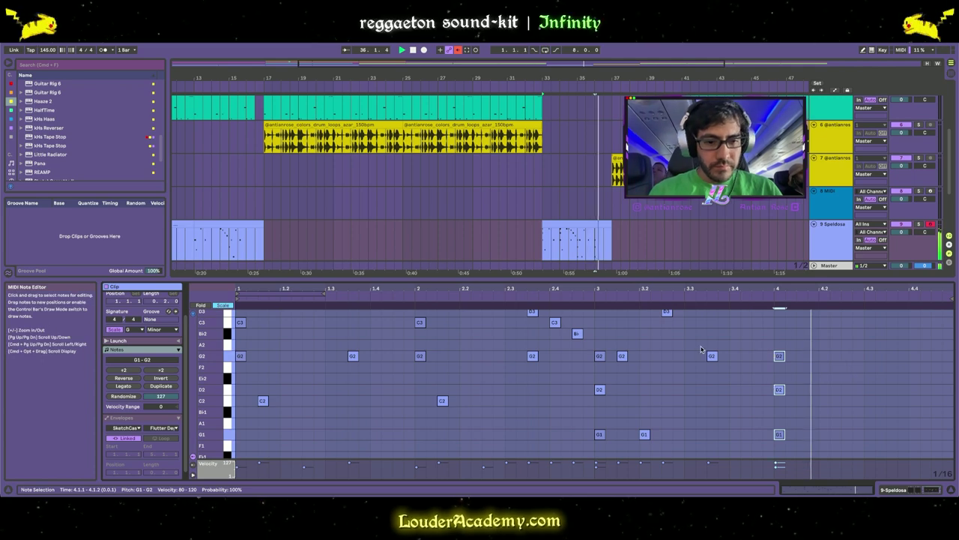
scroll(613, 343, "up", 3)
left_click_drag(595, 337, 732, 458)
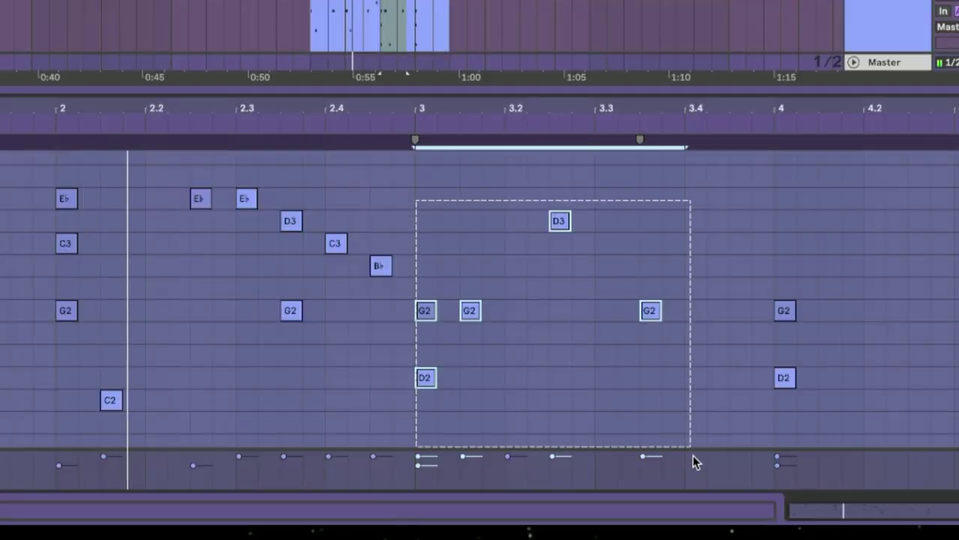
scroll(646, 395, "down", 4)
left_click_drag(591, 374, 410, 381)
key("ctrl+d")
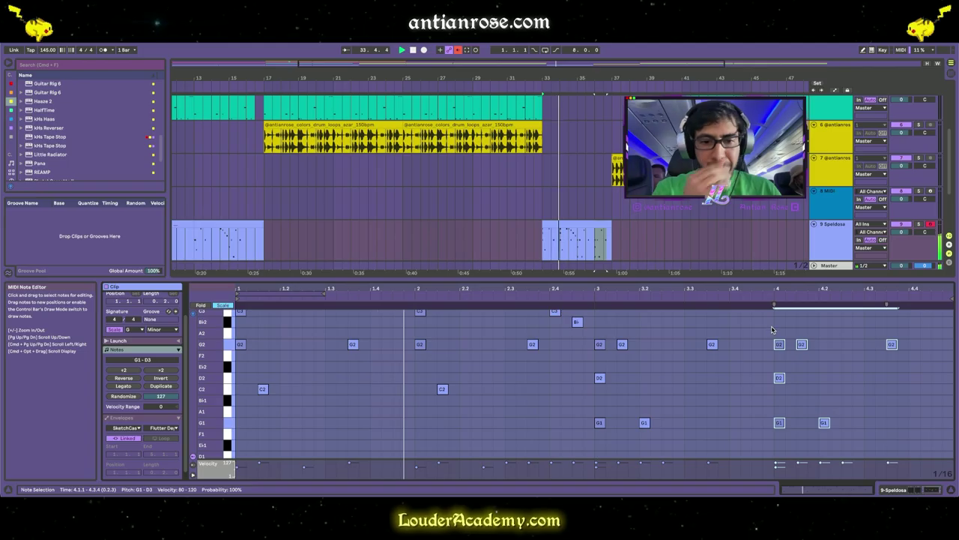
scroll(761, 367, "down", 1)
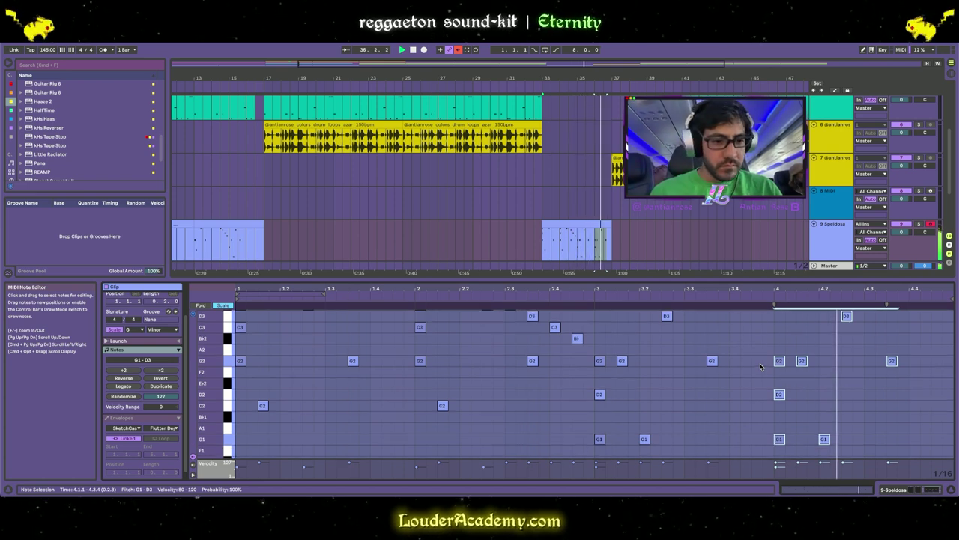
Duplicate the Speldosa clip at bar 33 to bar 37 and select the copy.
left_click(582, 224)
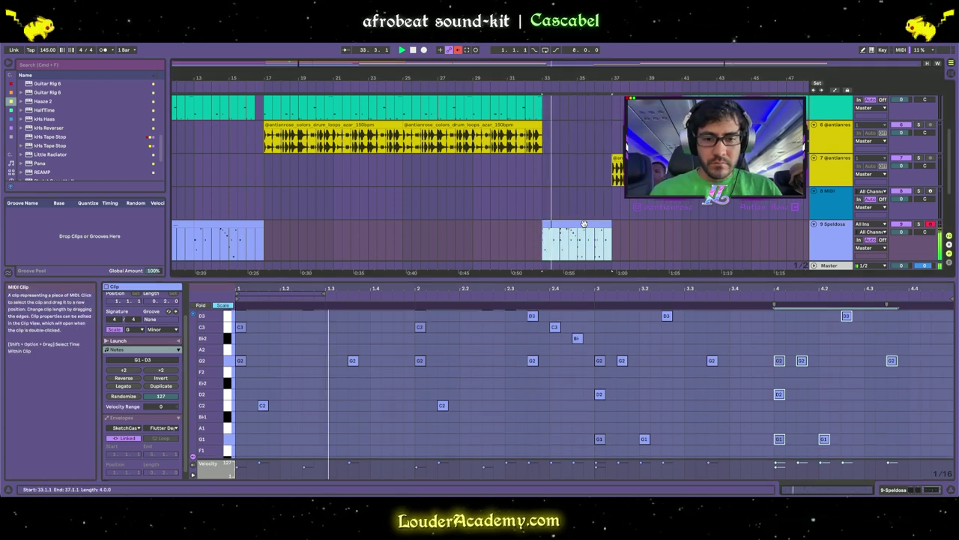
key("super+d")
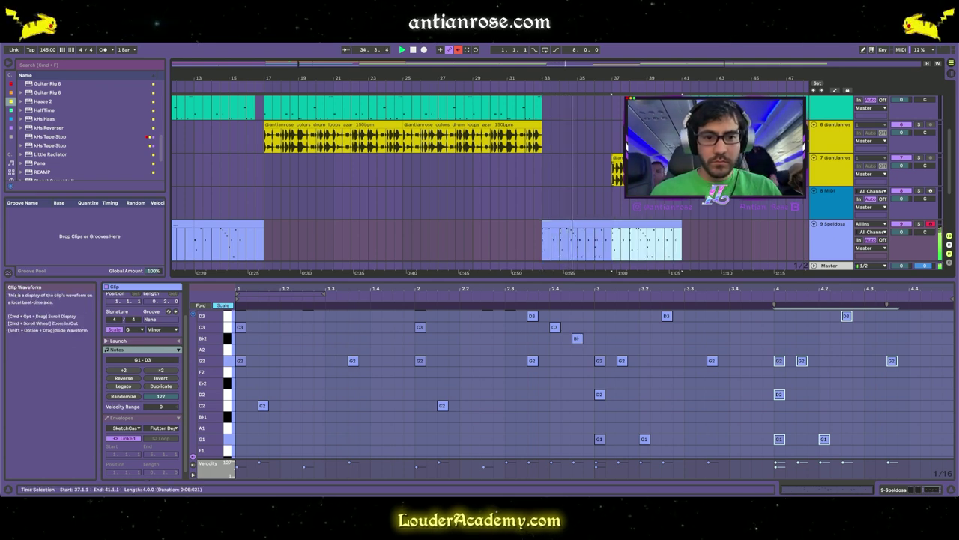
left_click(616, 170)
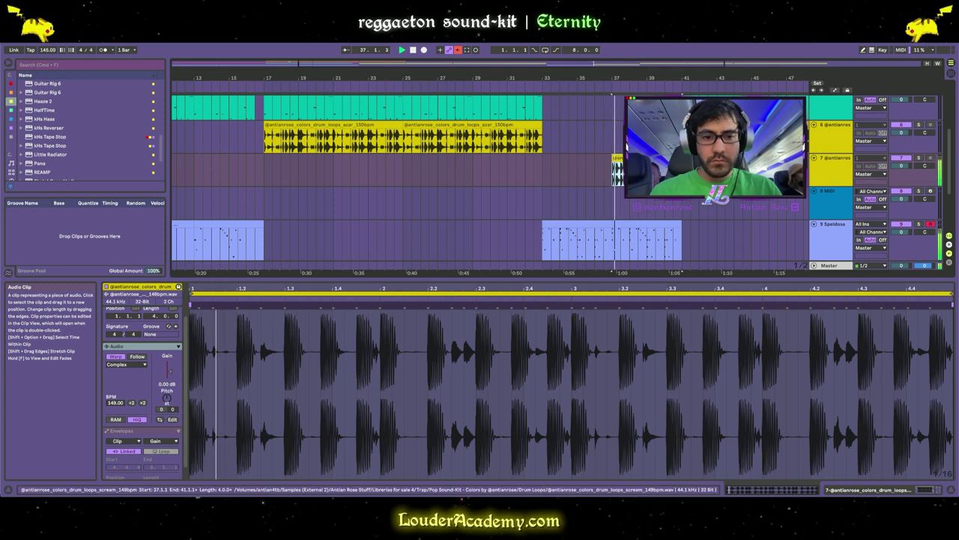
left_click(639, 226)
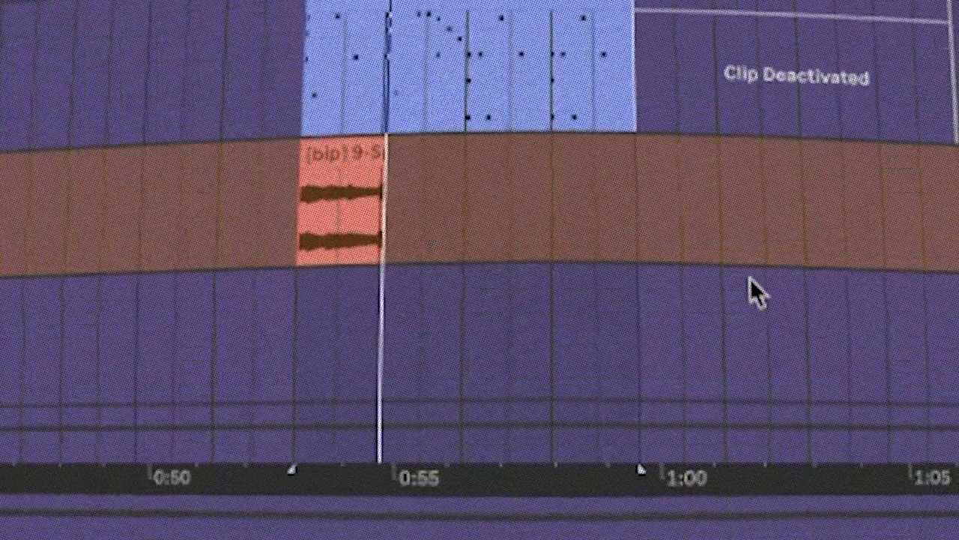
Load the HalfTime effect onto the recorded [bip] 9-Speldosa audio track and set its loop length to 1/4.
scroll(571, 288, "up", 4)
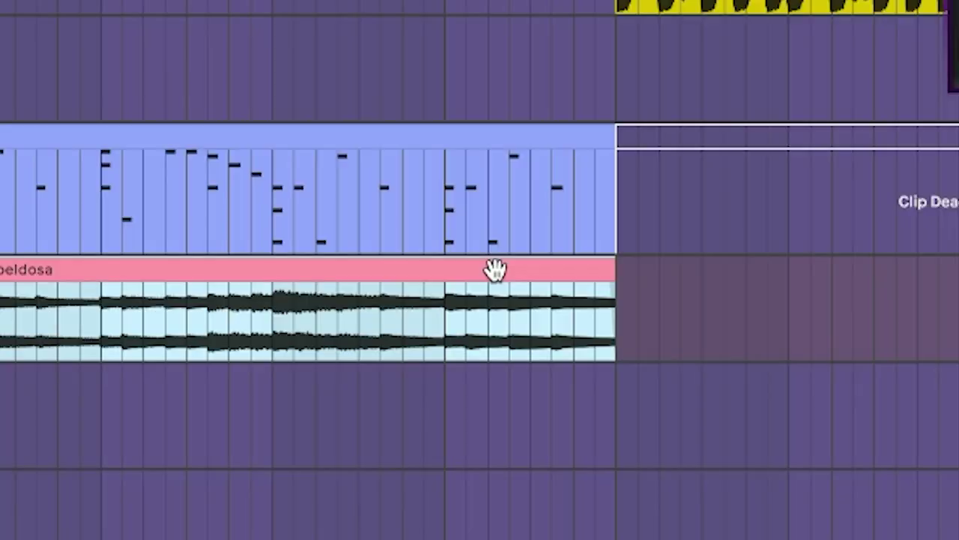
left_click(492, 268)
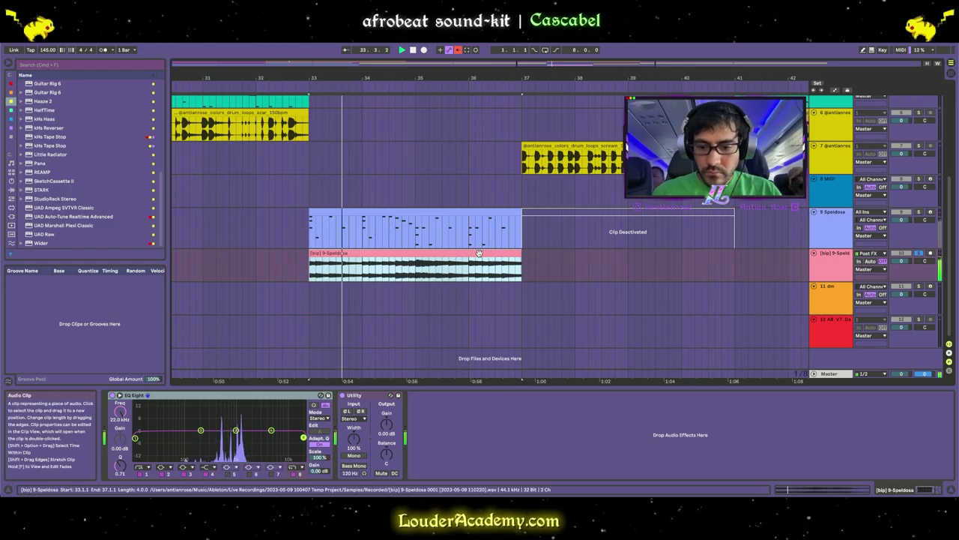
key("super+f")
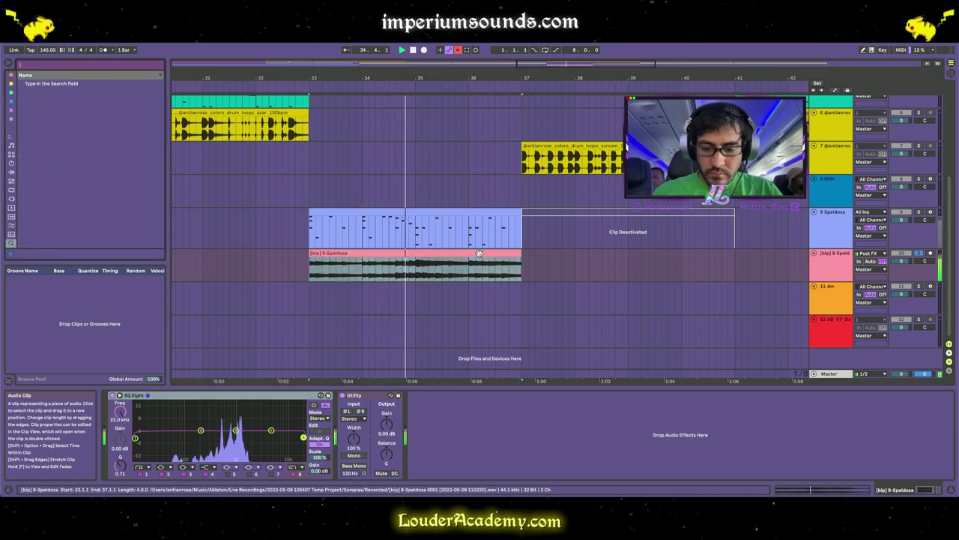
type("half")
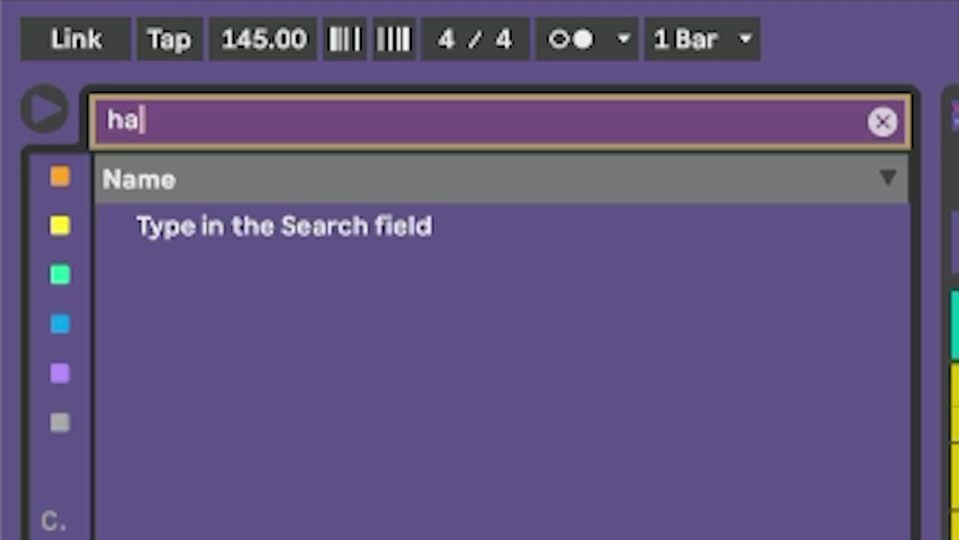
type(" time")
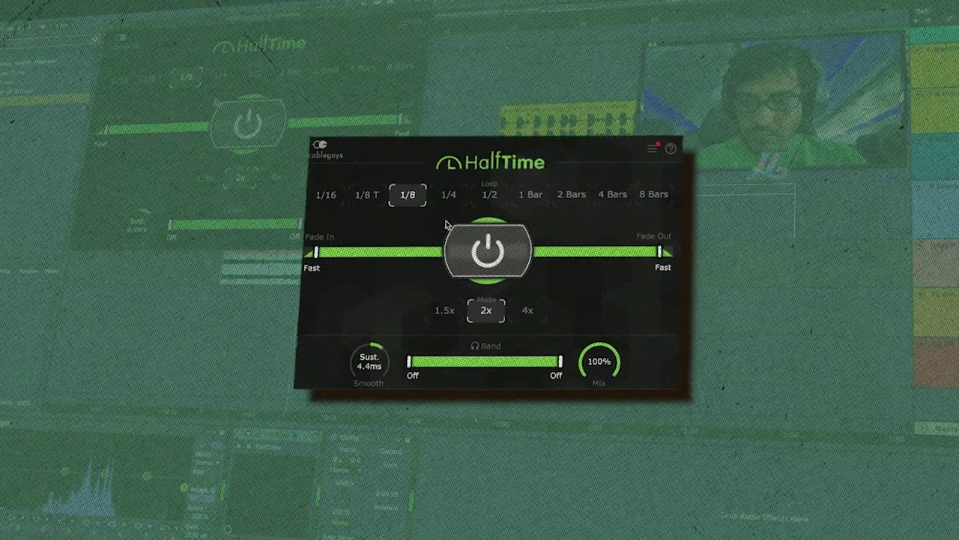
left_click(458, 199)
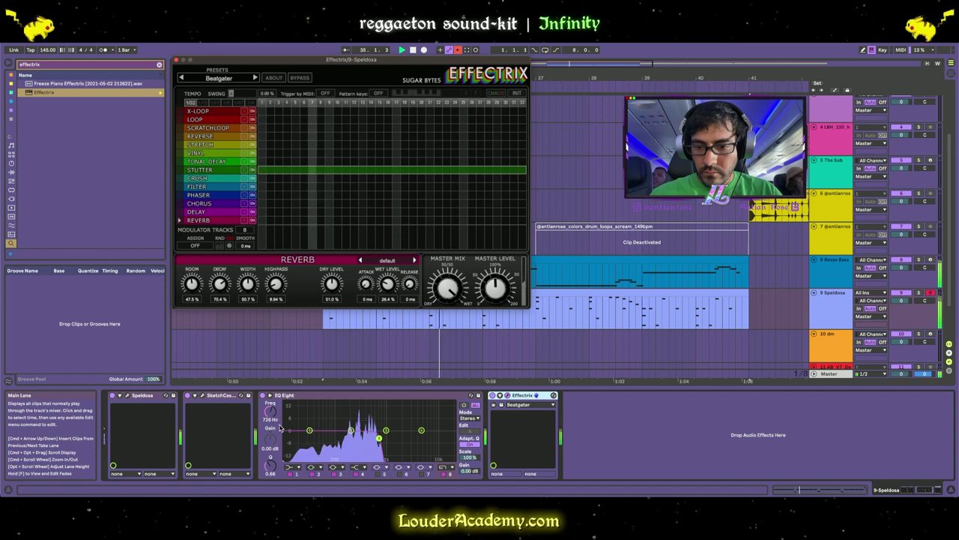
Activate band 1 of the Speldosa track's EQ Eight as a steep x4 low cut and raise its frequency to about 147 Hz.
left_click(289, 474)
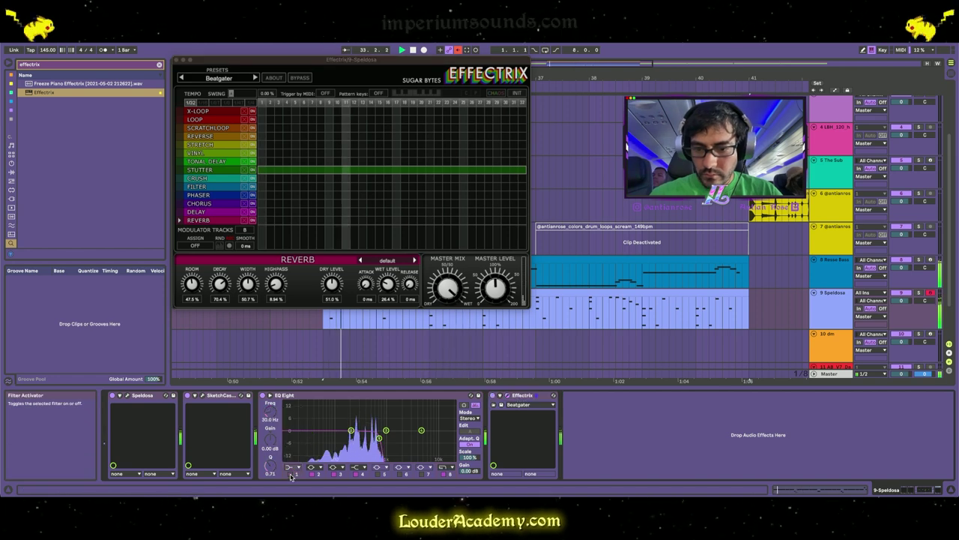
left_click(290, 466)
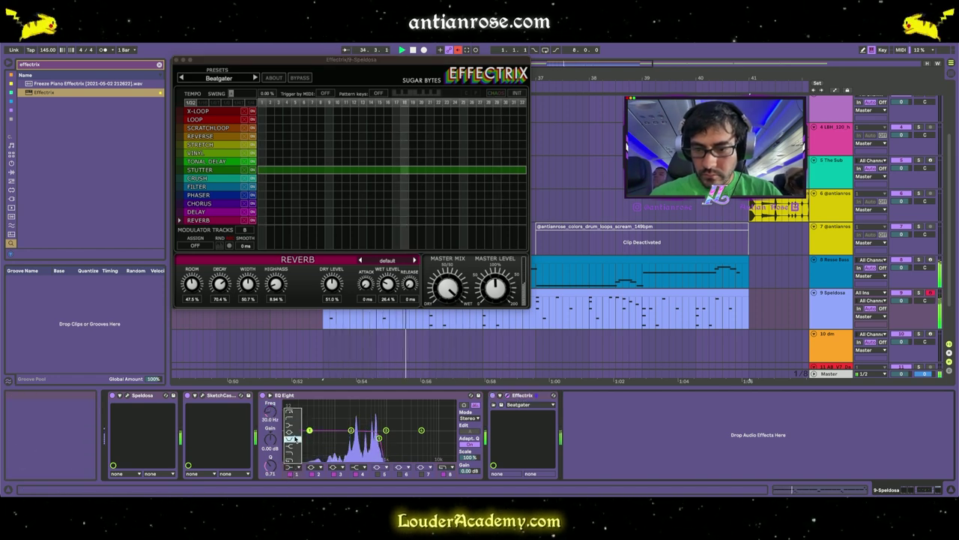
left_click(291, 410)
left_click_drag(272, 412, 272, 389)
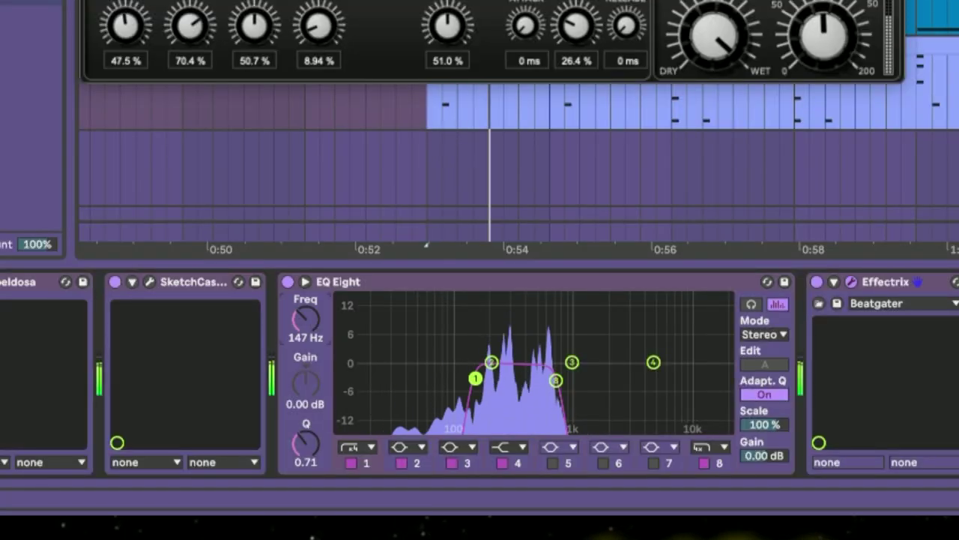
mouse_move(306, 319)
left_mouse_down()
mouse_move(306, 305)
mouse_move(314, 320)
left_mouse_up()
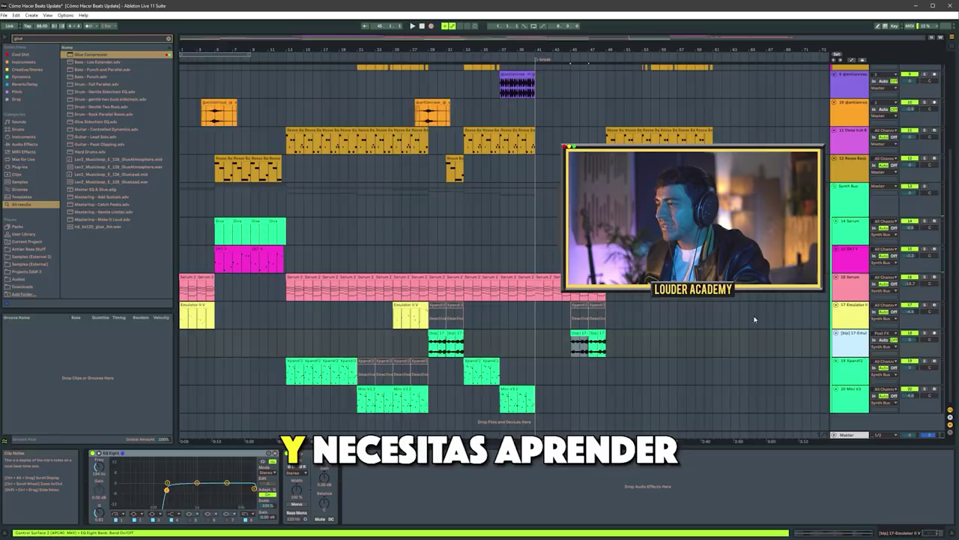
left_click(847, 328)
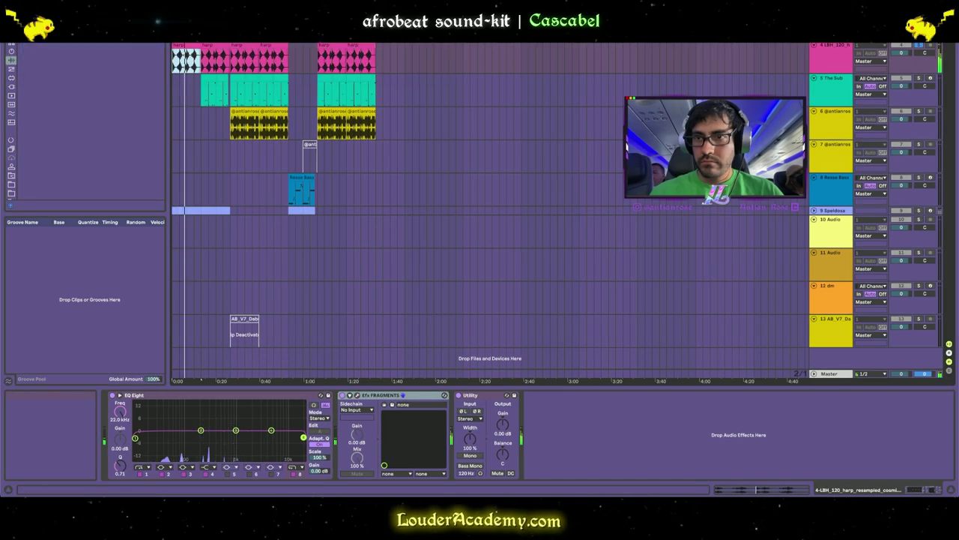
Inspect the settings of The Sub instrument on track 5 during playback, and close its window.
left_click(209, 90)
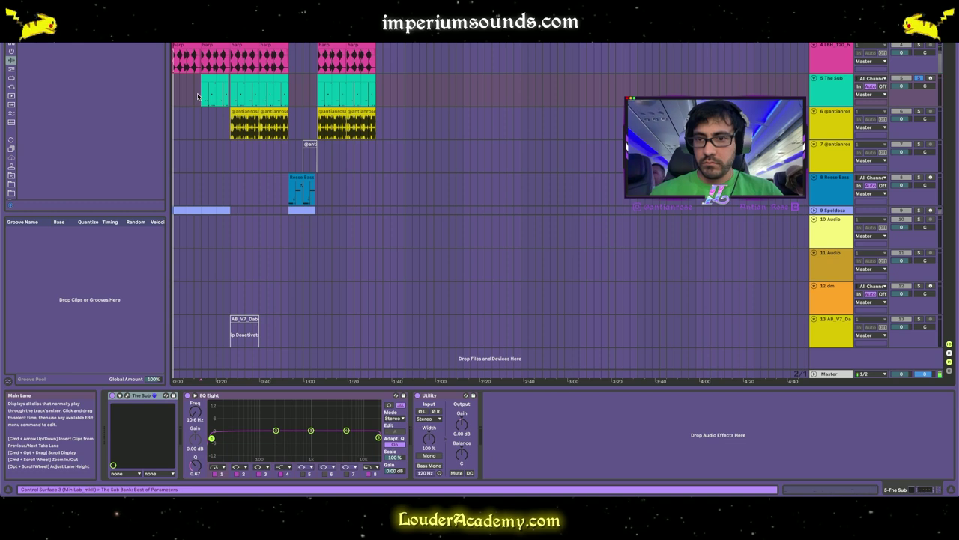
left_click_drag(135, 2, 393, 110)
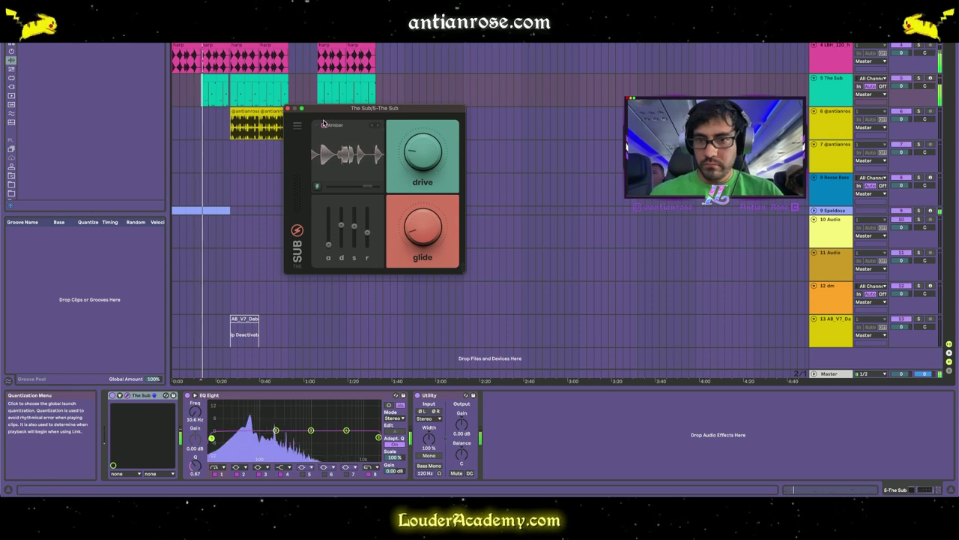
left_click(287, 109)
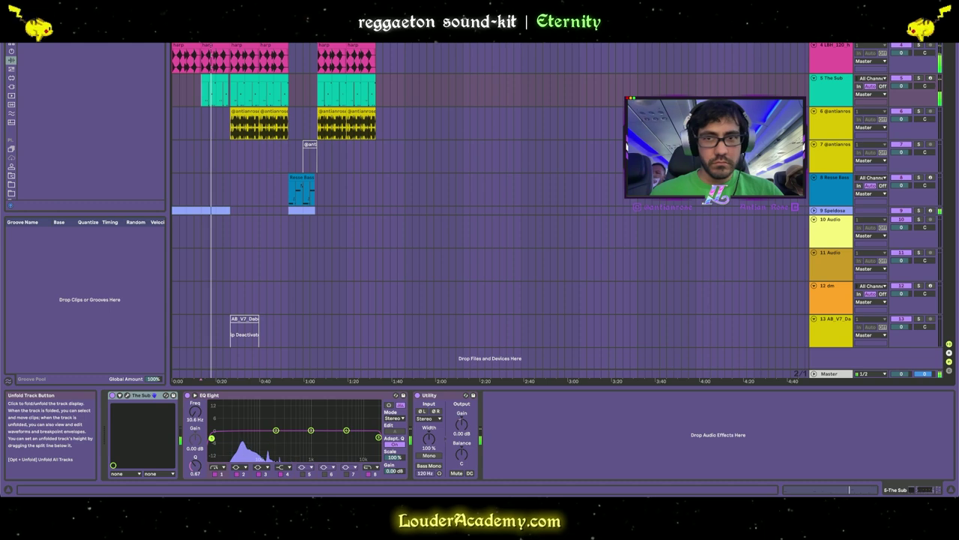
Audition the Lofi Bouncy Organ and Moving Organ Pad presets from Keys + Organs in BA-1, keeping Lofi Bouncy Organ.
scroll(487, 210, "up", 1)
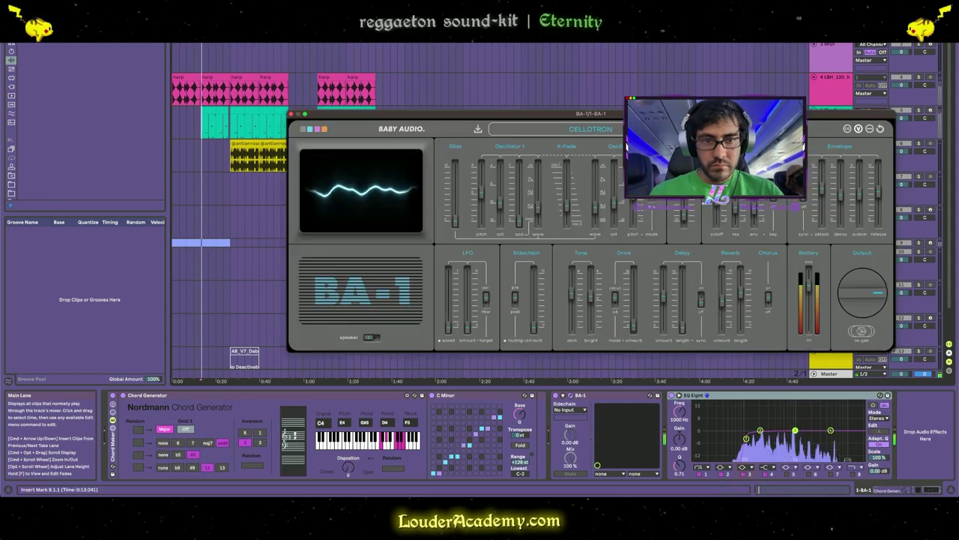
left_click(591, 129)
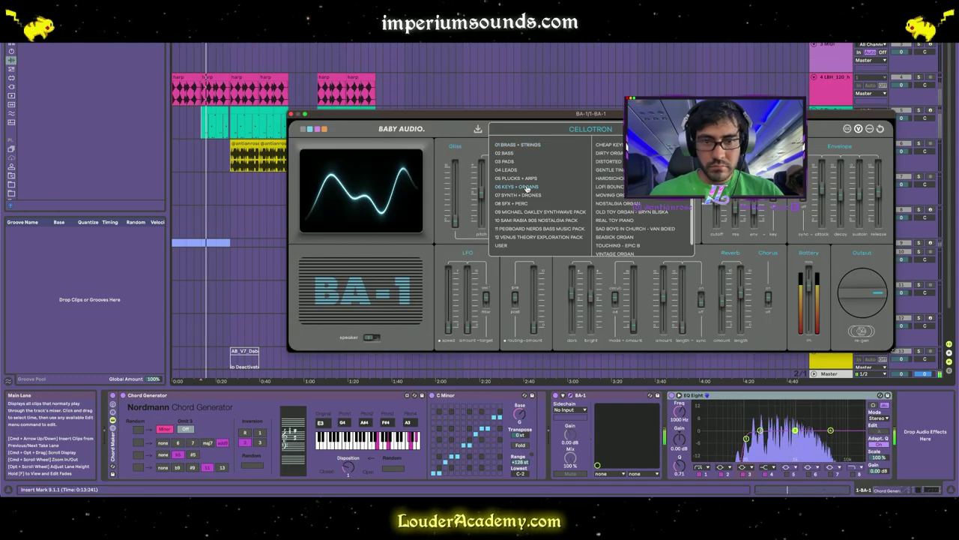
left_click(610, 186)
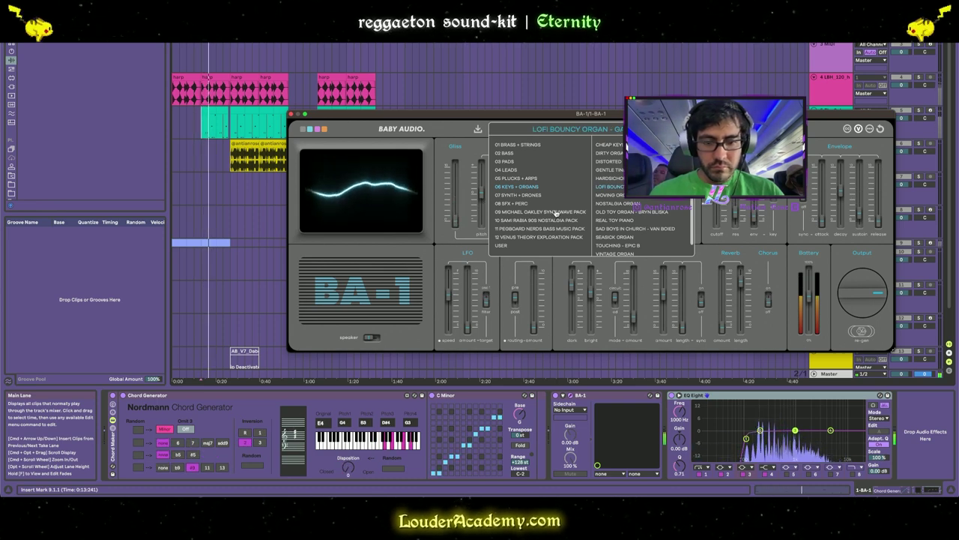
left_click(621, 195)
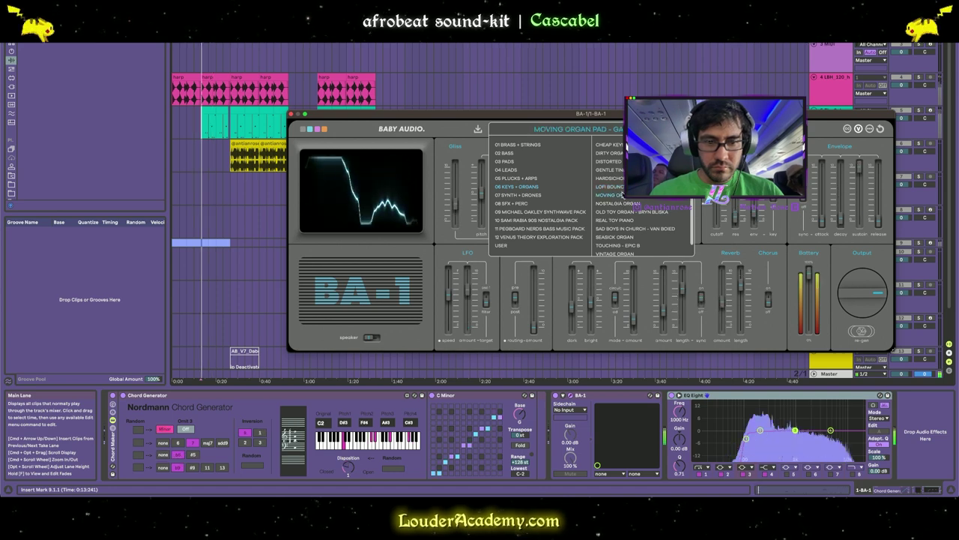
left_click(611, 186)
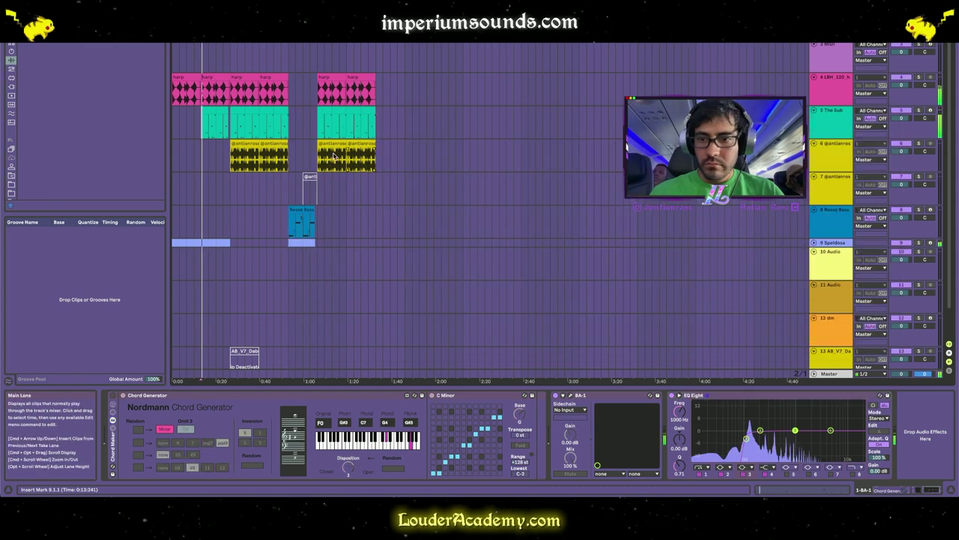
Remove The Sub bass from about 56.2.3 to bar 57 and play back the break with the drum loop.
scroll(216, 174, "down", 2)
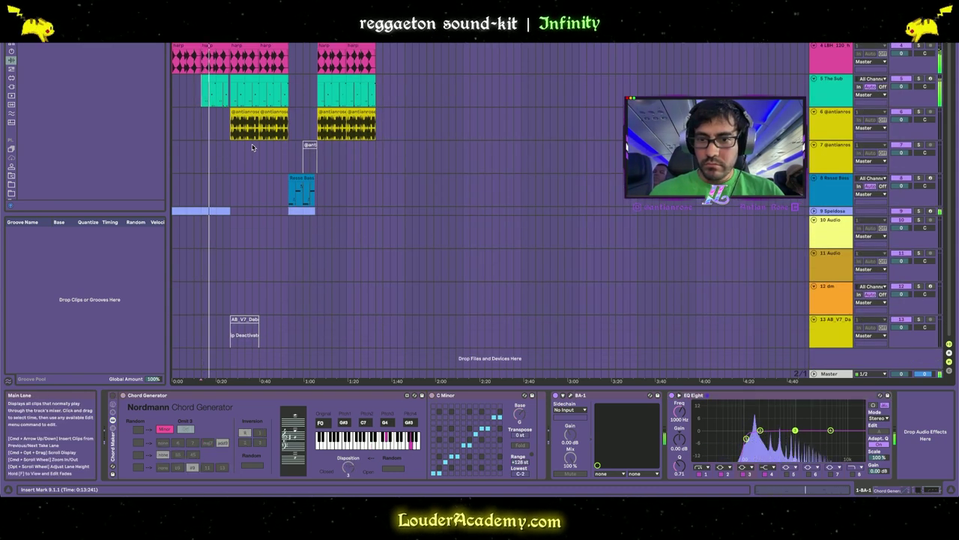
left_click(298, 180)
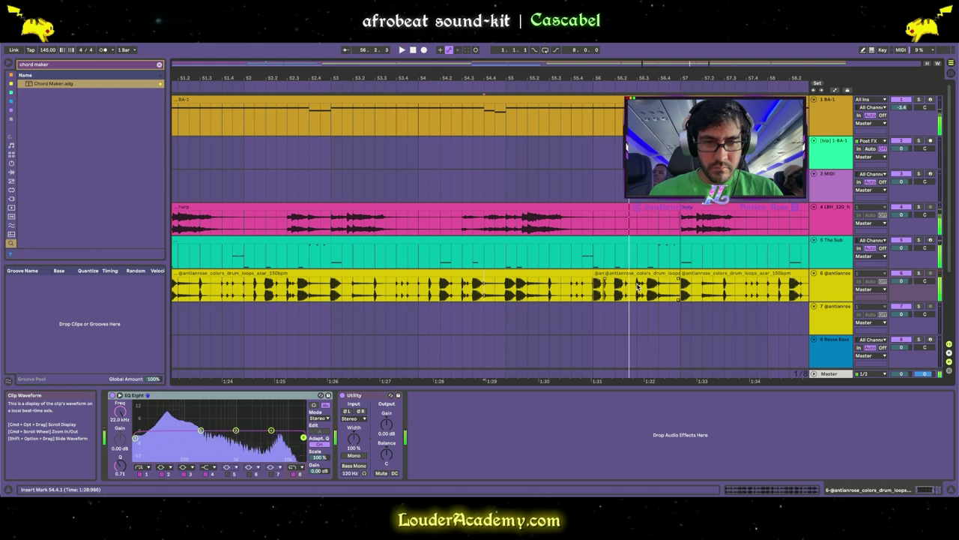
mouse_move(678, 240)
left_mouse_down()
mouse_move(617, 247)
mouse_move(627, 250)
left_mouse_up()
key("space")
key("space")
key("space")
left_click(595, 255)
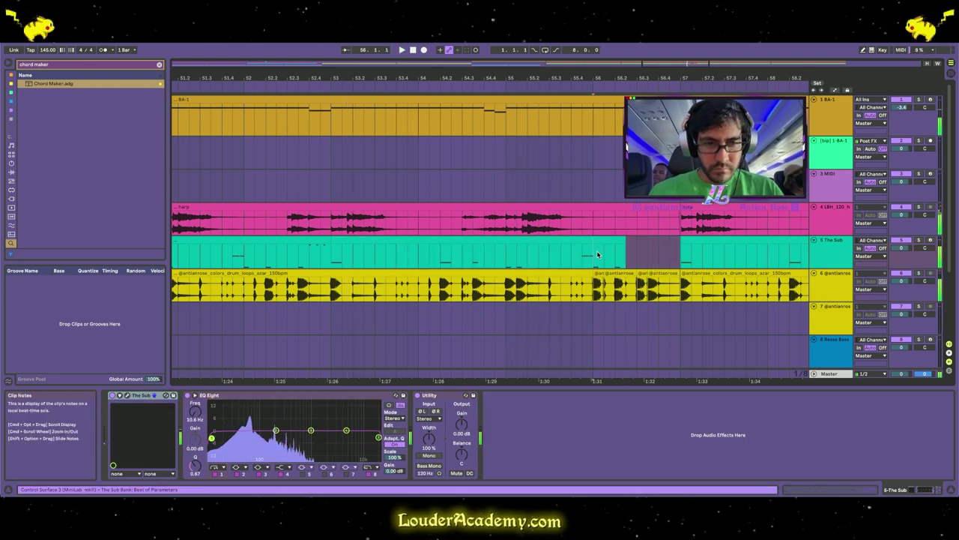
left_click(633, 249)
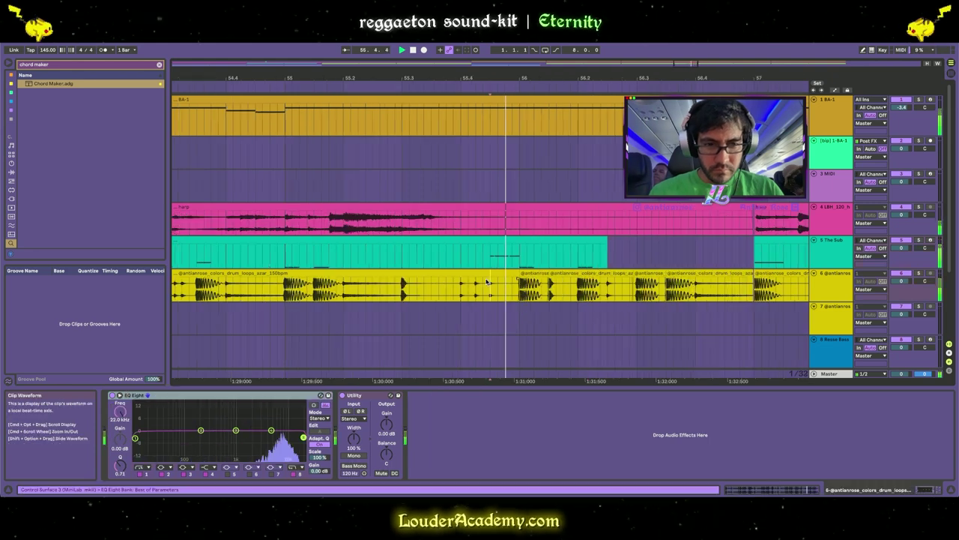
left_click(498, 282)
scroll(497, 282, "down", 6)
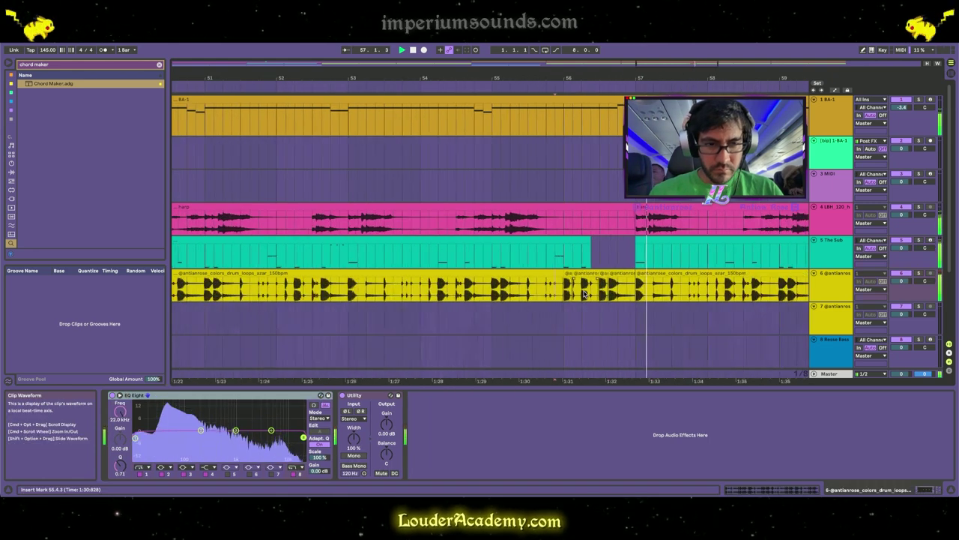
scroll(585, 217, "down", 2)
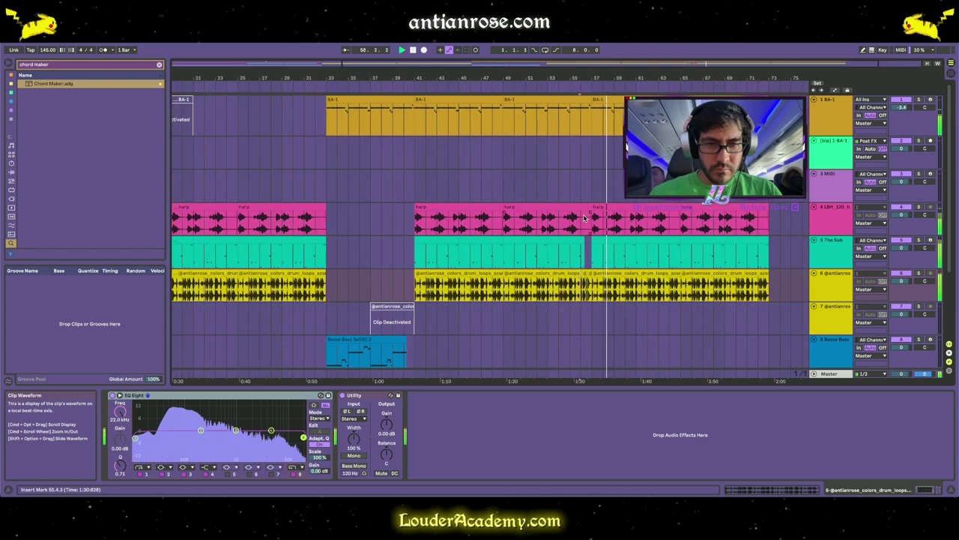
Lower the band 8 high cut on the harp track's EQ Eight, working from the harp clip at bar 57.
left_click(622, 217)
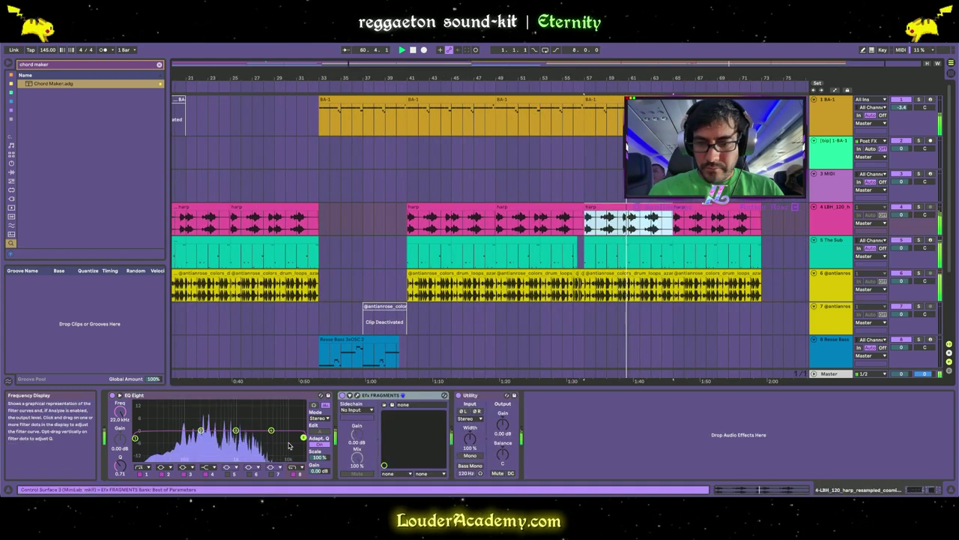
left_click_drag(304, 439, 276, 451)
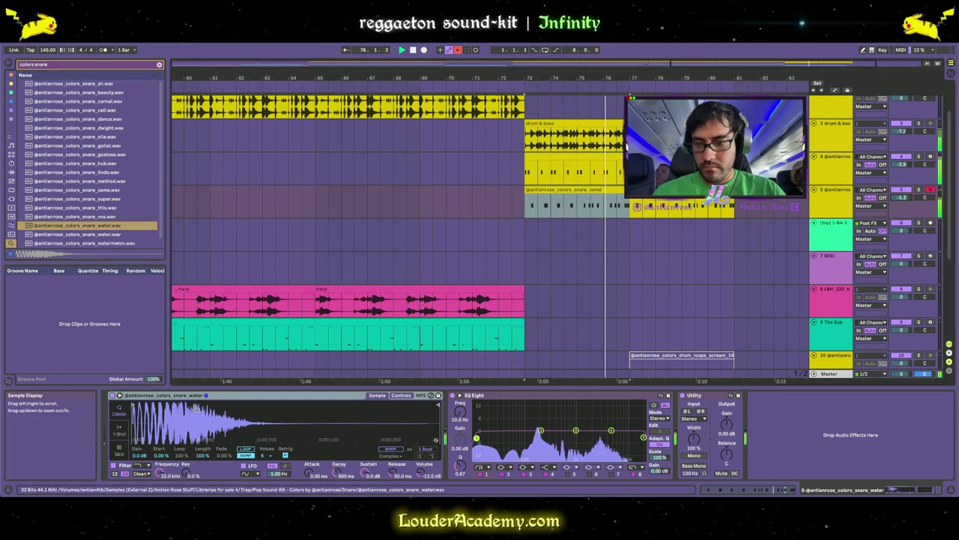
Set the water snare's sampler to 1-Shot and shape its EQ: raise the low cut, boost 206 Hz by about 7 dB, move band 4 to 1.9 kHz.
left_click(117, 429)
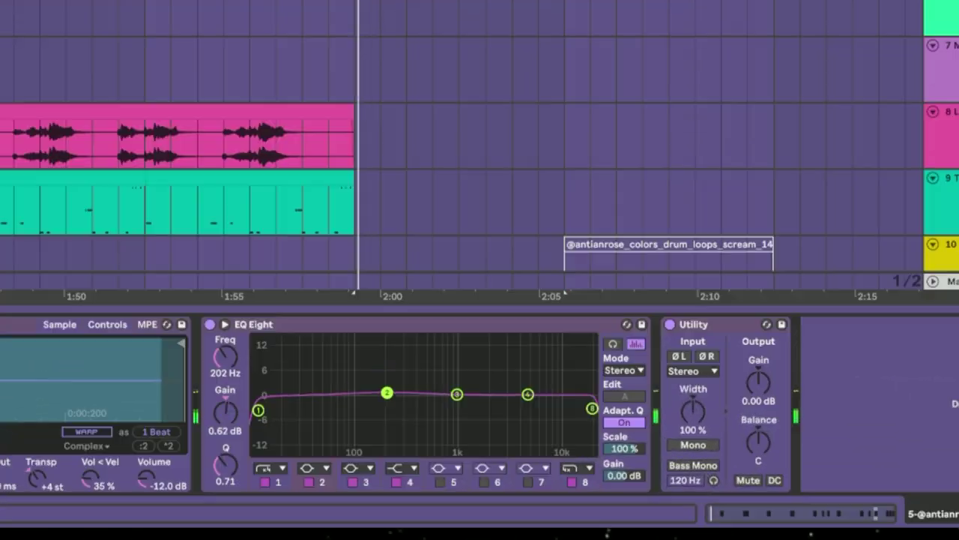
mouse_move(541, 430)
left_mouse_down()
mouse_move(540, 406)
mouse_move(542, 416)
left_mouse_up()
left_click_drag(390, 365, 388, 368)
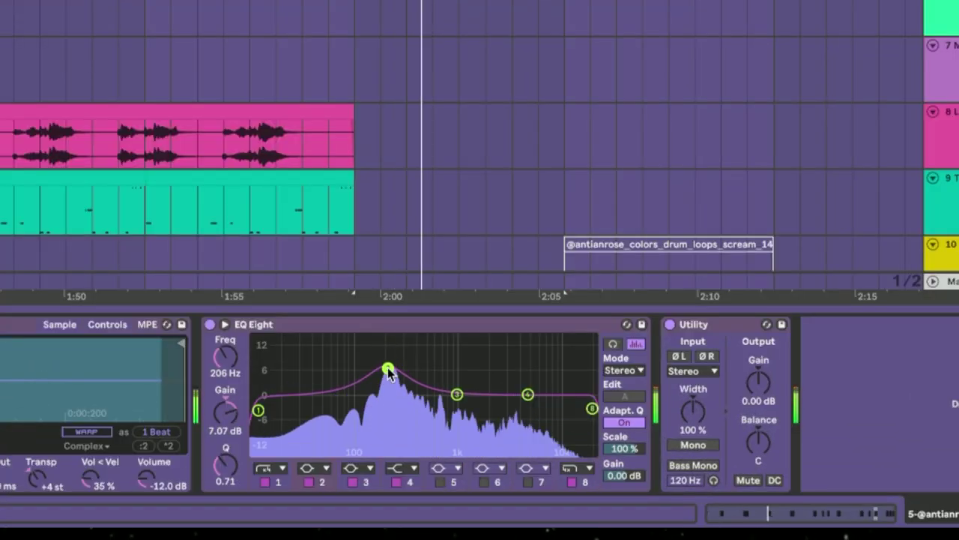
left_click_drag(258, 410, 349, 410)
key("space")
left_click_drag(527, 393, 485, 392)
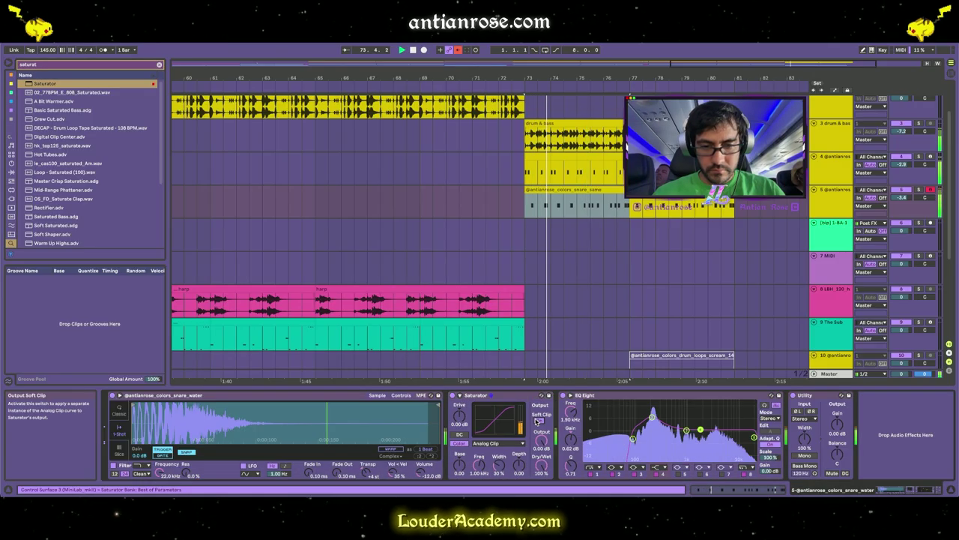
Enable Soft Clip on the snare track's Saturator and move the device after EQ Eight.
left_click(537, 421)
left_click_drag(479, 395, 775, 428)
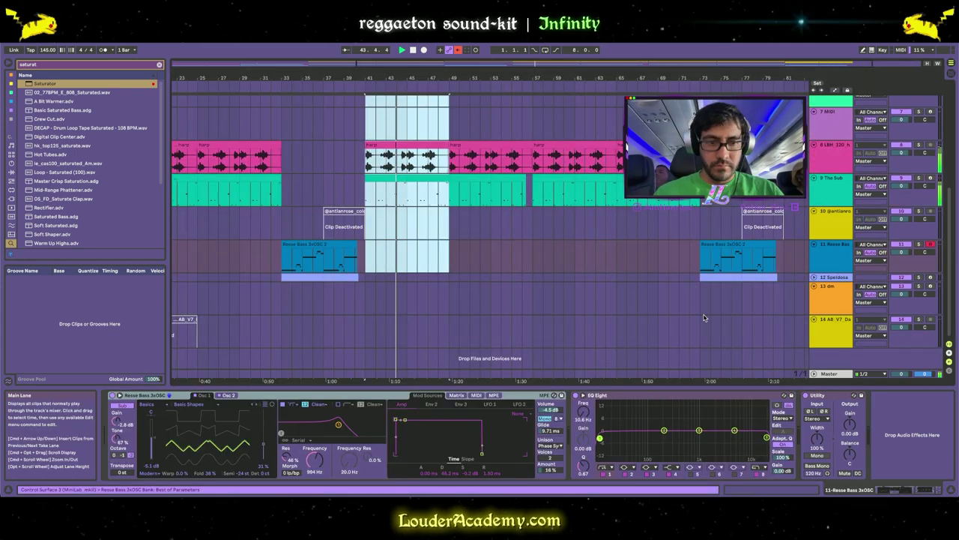
Copy the arrangement from bar 41 to bar 73 across the tracks to bar 81 and check the transition there.
left_click_drag(504, 278, 700, 338)
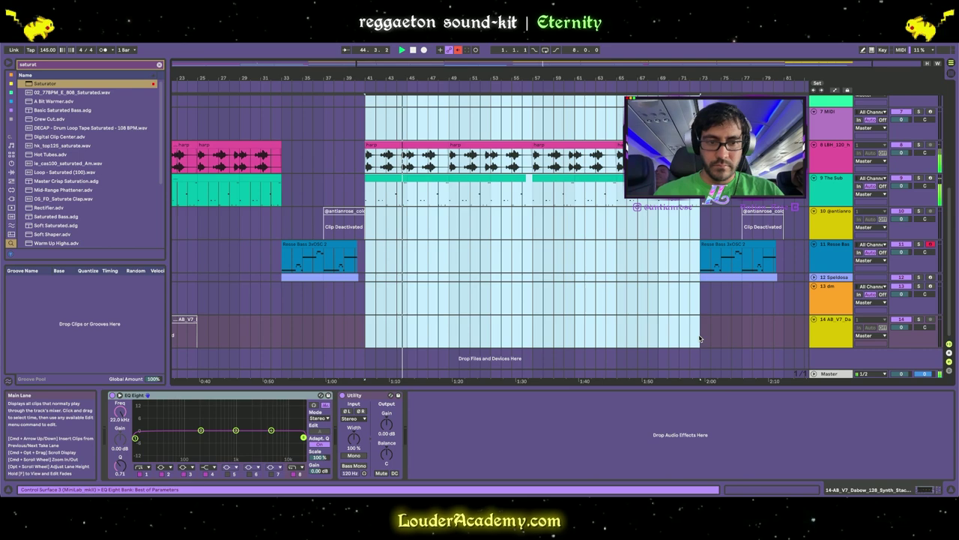
scroll(697, 277, "up", 5)
left_click(725, 116)
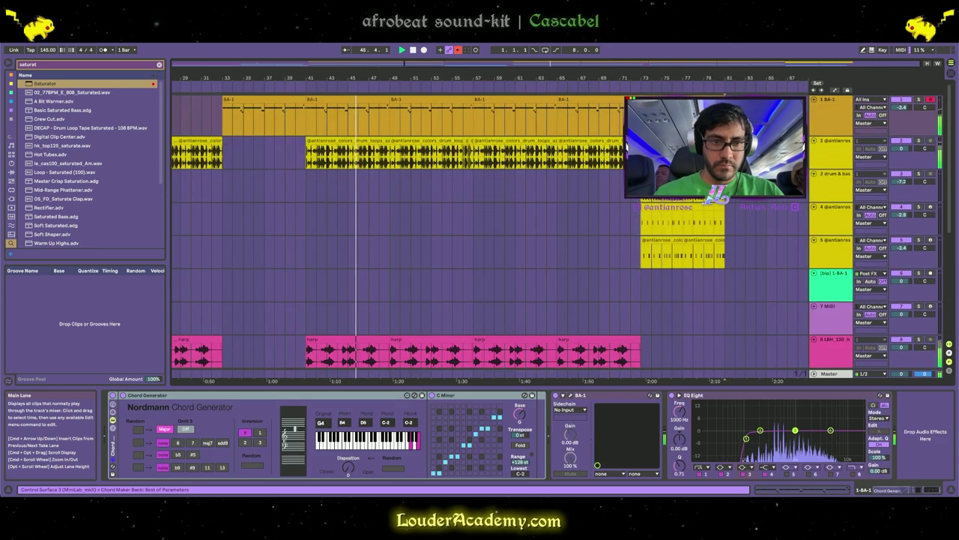
key("super+v")
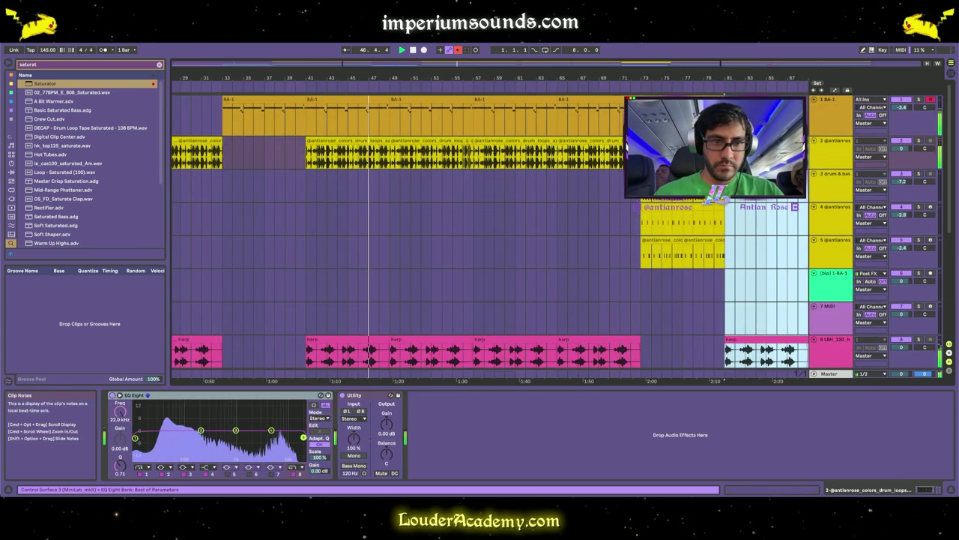
left_click(742, 99)
scroll(491, 232, "right", 3)
scroll(407, 124, "right", 5)
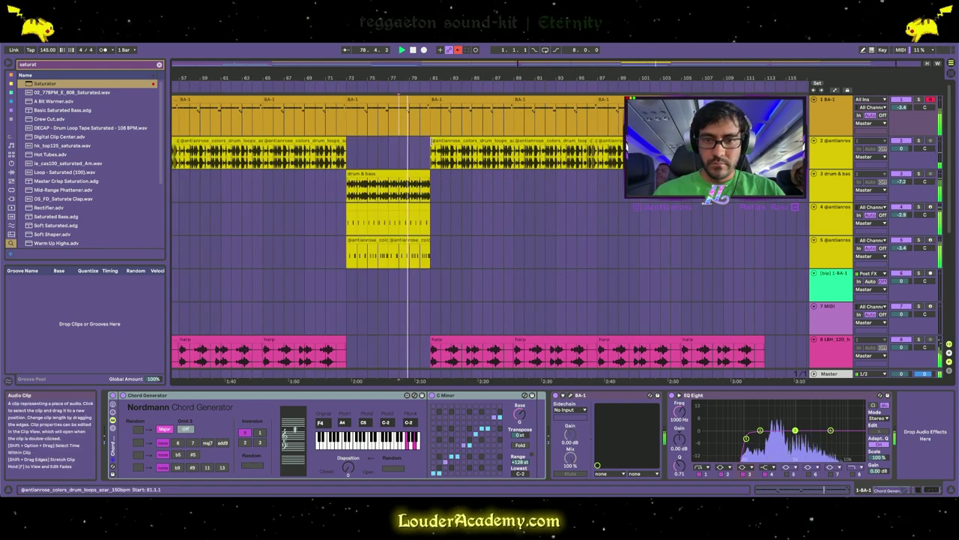
scroll(427, 150, "up", 3)
scroll(380, 171, "up", 5)
scroll(380, 172, "up", 1)
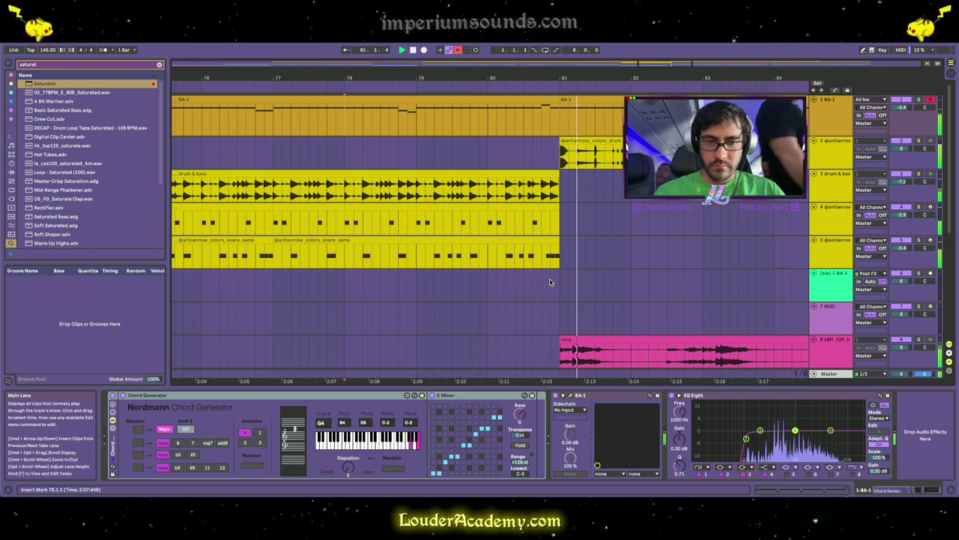
scroll(560, 222, "down", 4)
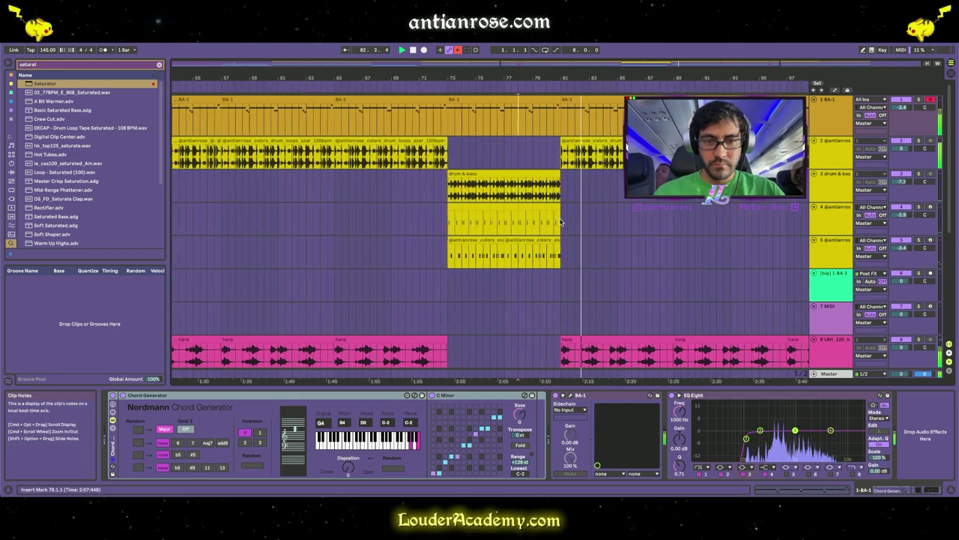
Split the dm clip at bar 81 into a four-bar pattern and repeat it up to bar 97.
scroll(560, 222, "down", 5)
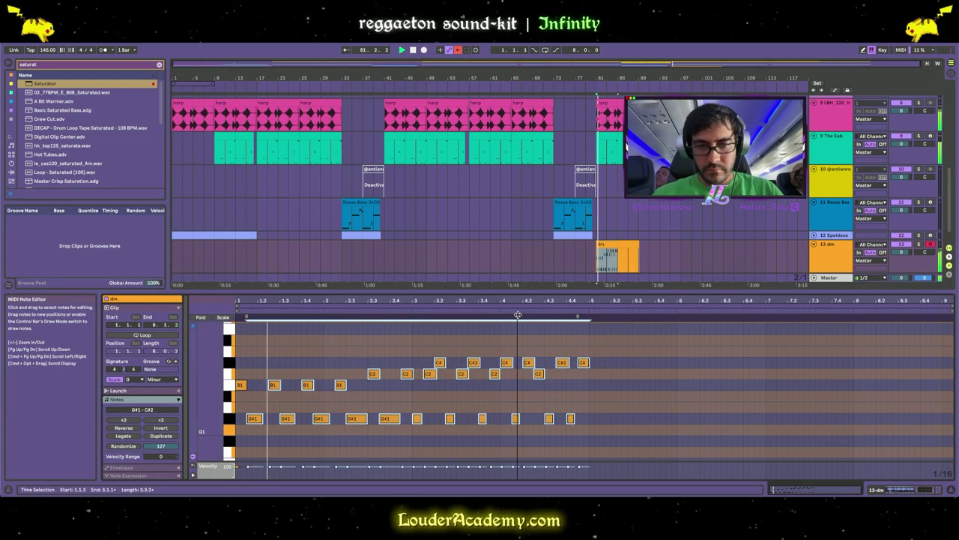
left_click(597, 264)
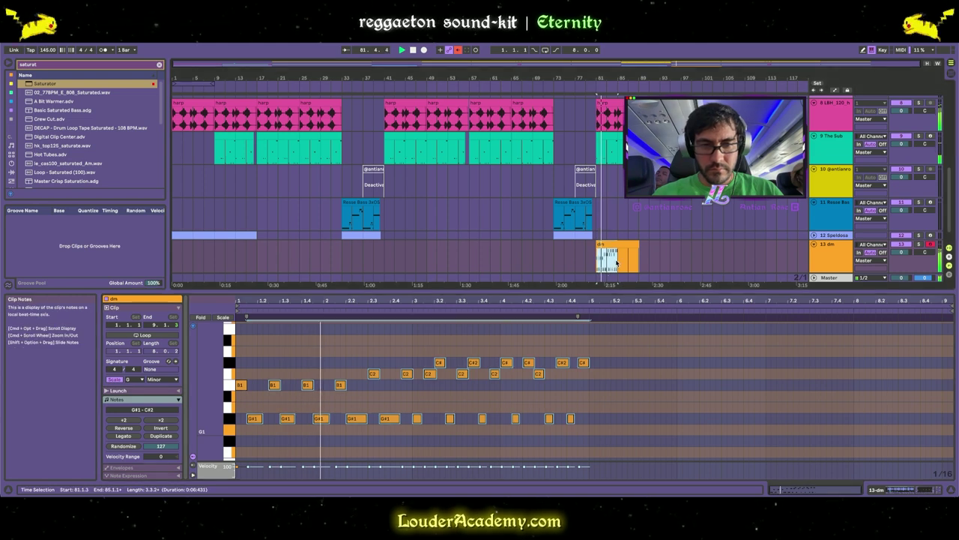
key("super+e")
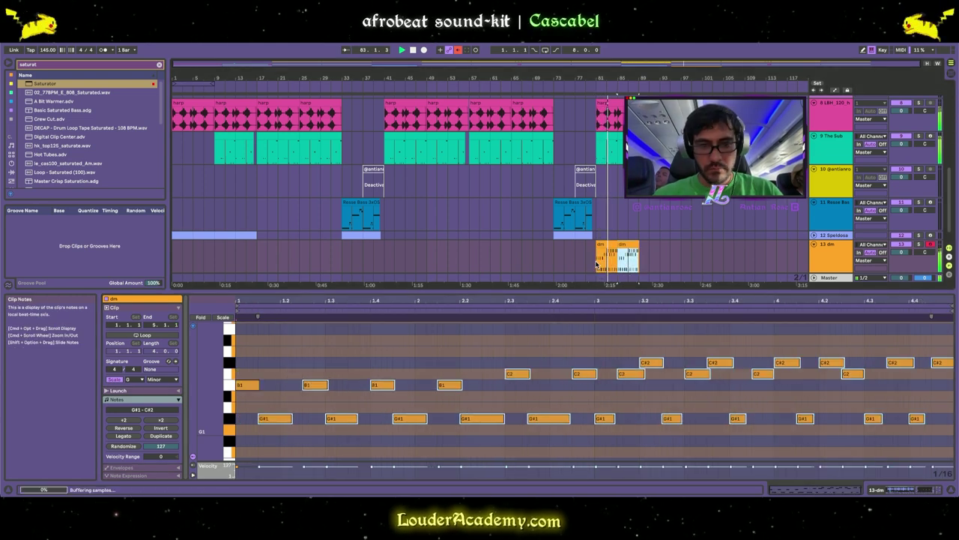
key("super+d")
key("super+d")
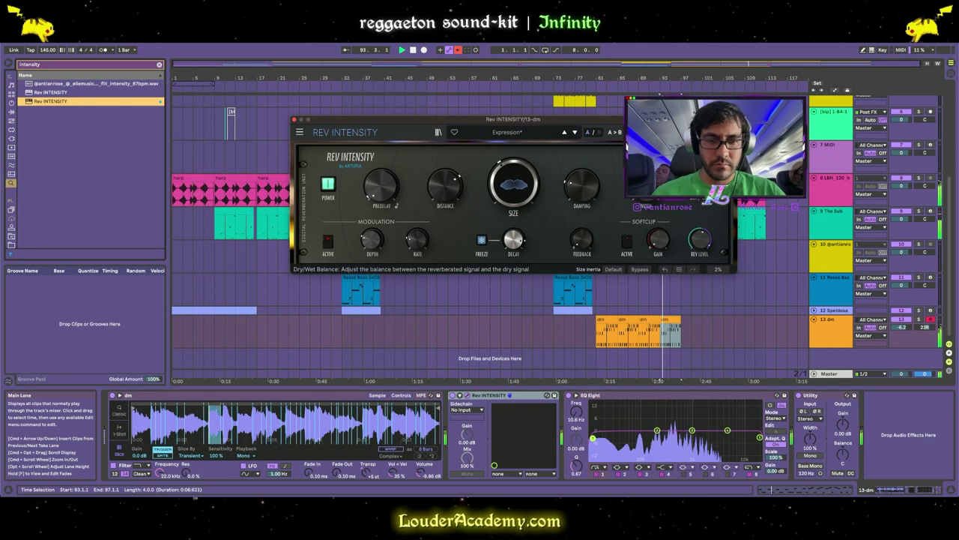
Change the dm track's Rev INTENSITY preset to Vocal Distant Sci-Fi and repeat the four-bar dm clip up to bar 113.
left_click(575, 132)
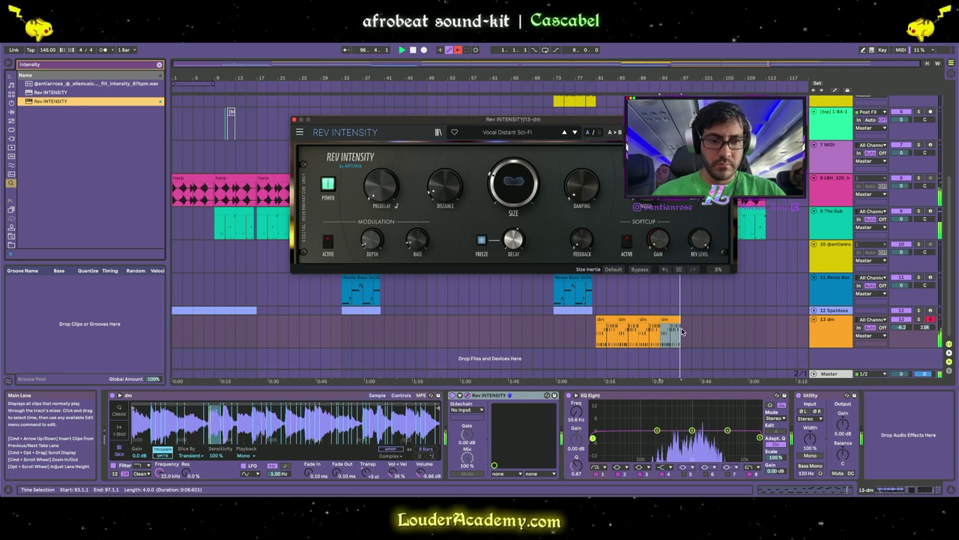
key("super+d")
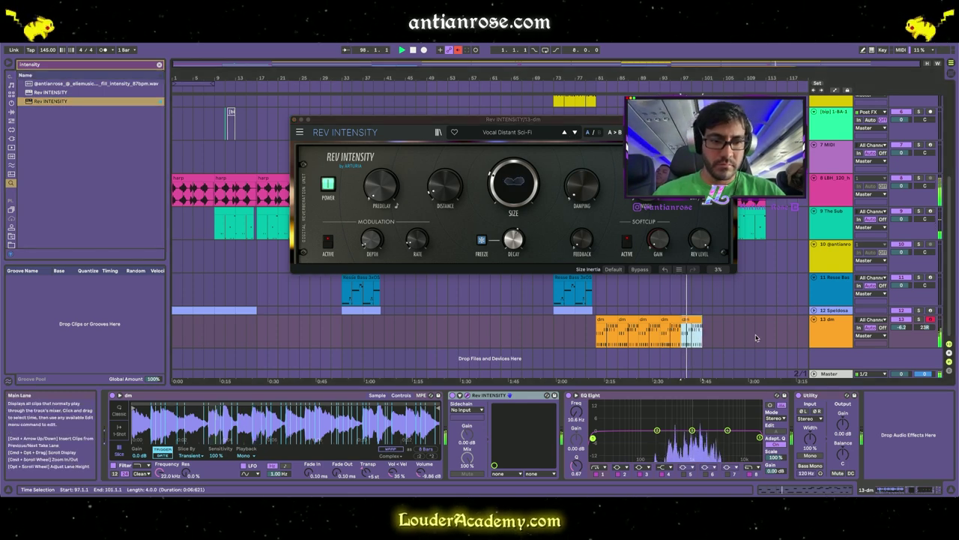
key("super+d")
key("super+d")
key("super+d")
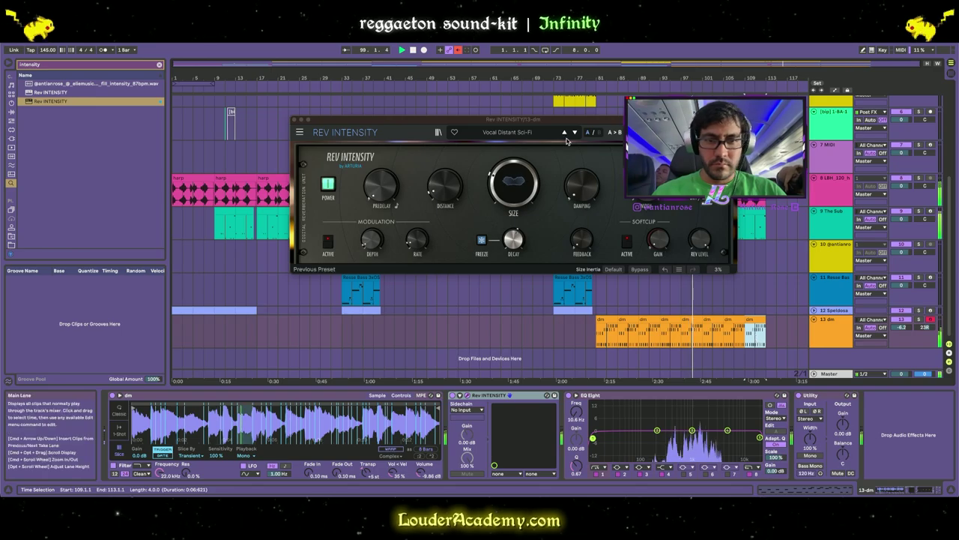